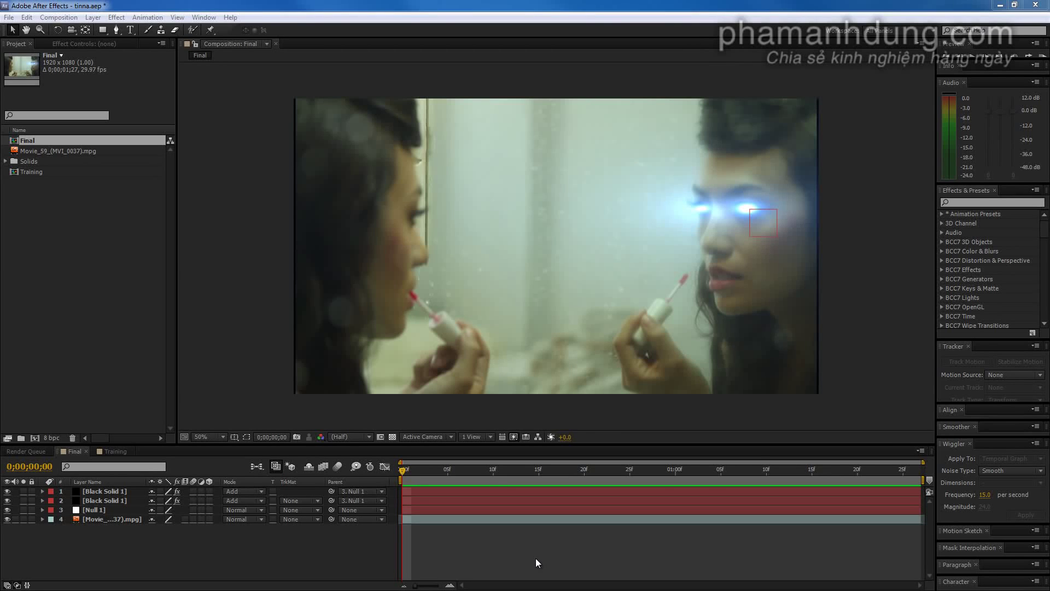
- Preview the finished composition, then switch to the Training comp and preview its footage
{"action": "key", "text": "space"}
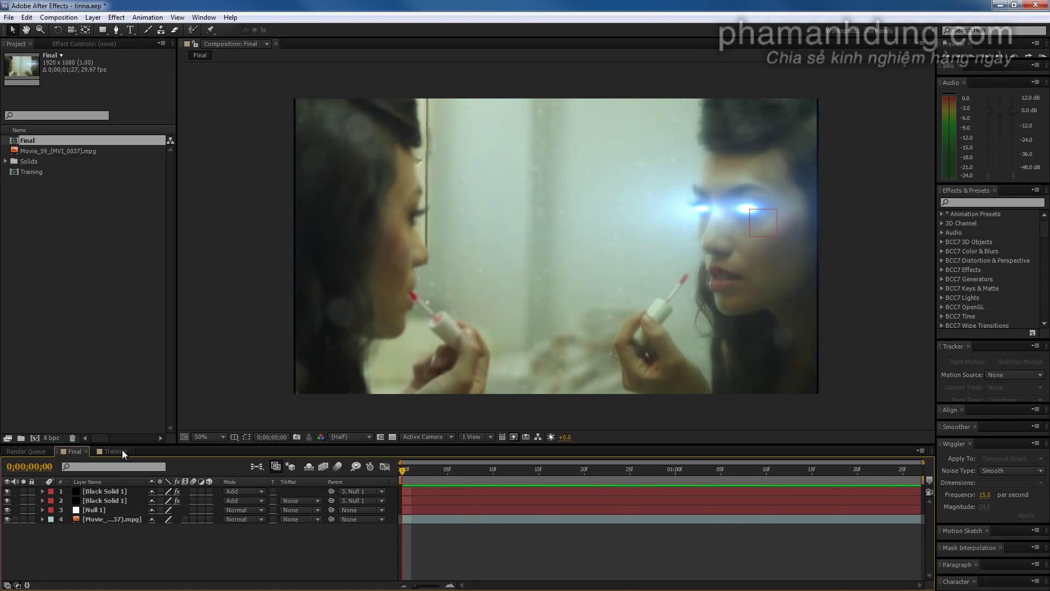
{"action": "left_click", "coordinate": [119, 451]}
{"action": "key", "text": "KP_0"}
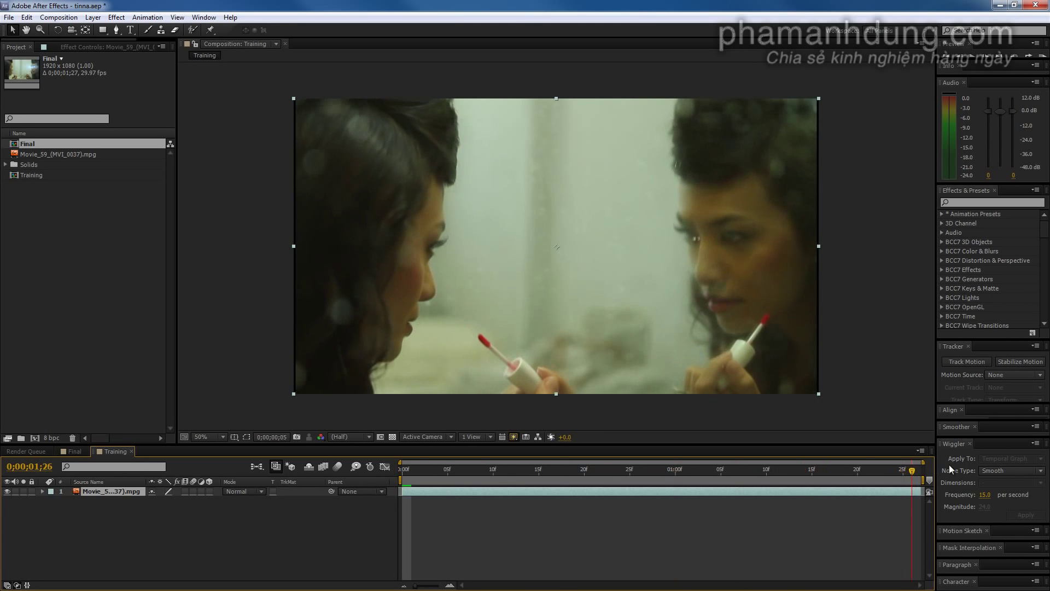
{"action": "key", "text": "space"}
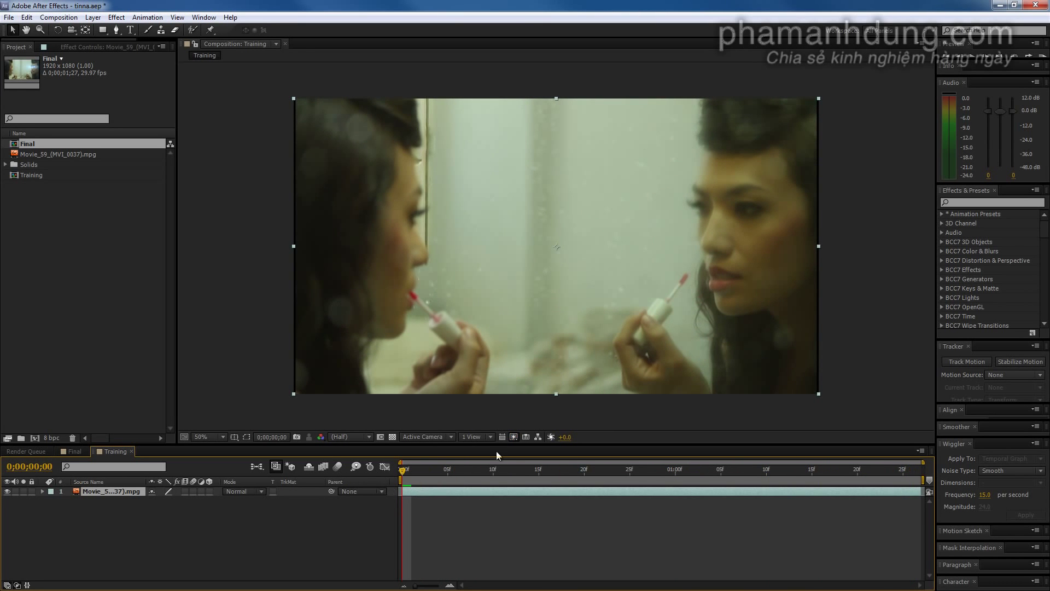
- Enlarge the Tracker panel so its analyze and apply options are visible
{"action": "left_click", "coordinate": [201, 20]}
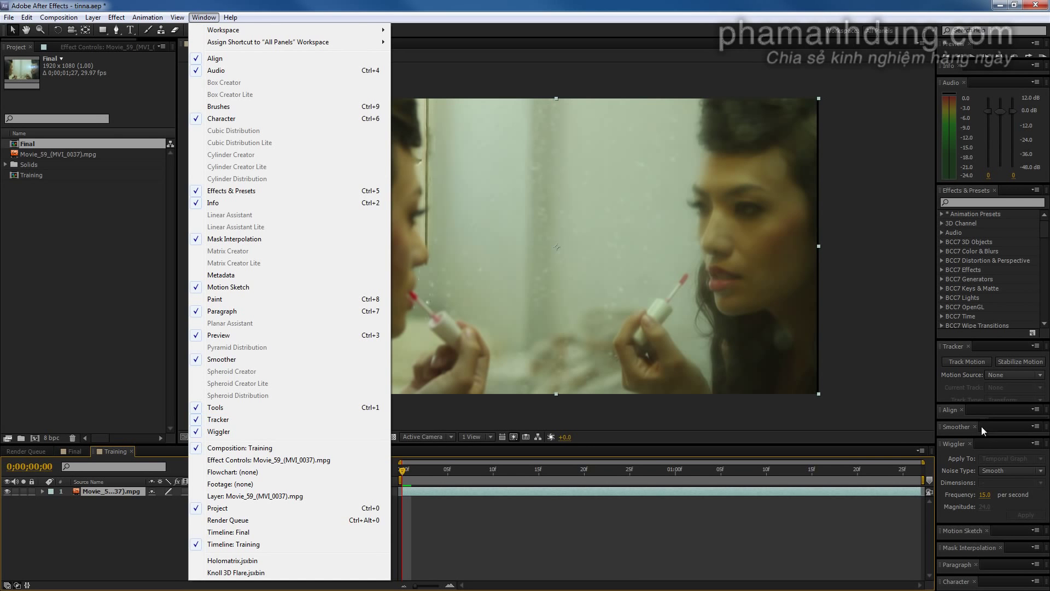
{"action": "left_click", "coordinate": [980, 440]}
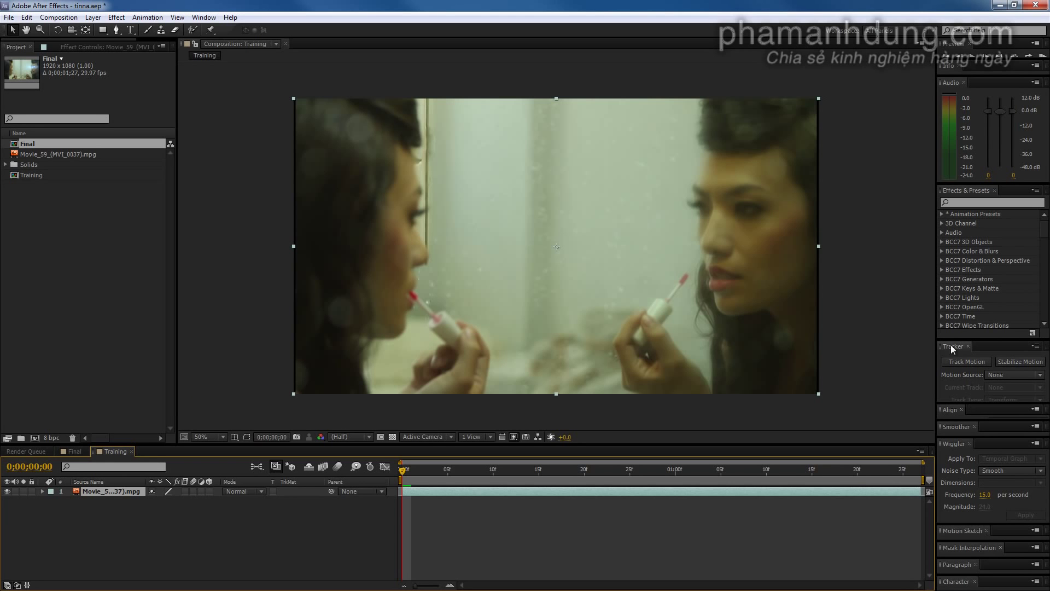
{"action": "left_click_drag", "start_coordinate": [967, 338], "coordinate": [971, 301]}
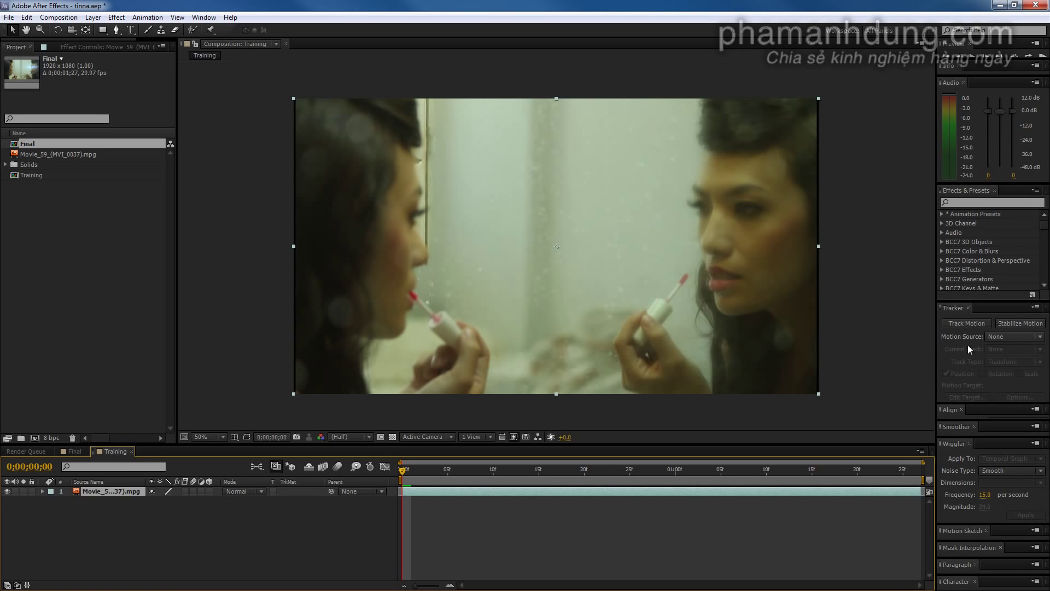
{"action": "left_click_drag", "start_coordinate": [977, 404], "coordinate": [977, 438]}
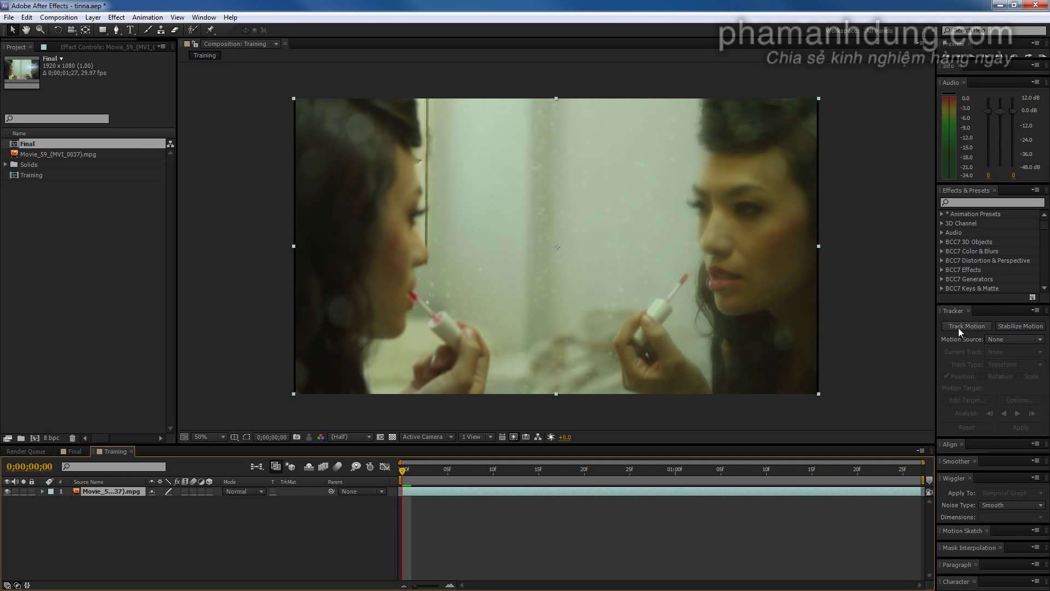
- Track Motion on Movie_59, widen Track Point 1's search region and place it on the reflected eye
{"action": "left_click", "coordinate": [959, 327]}
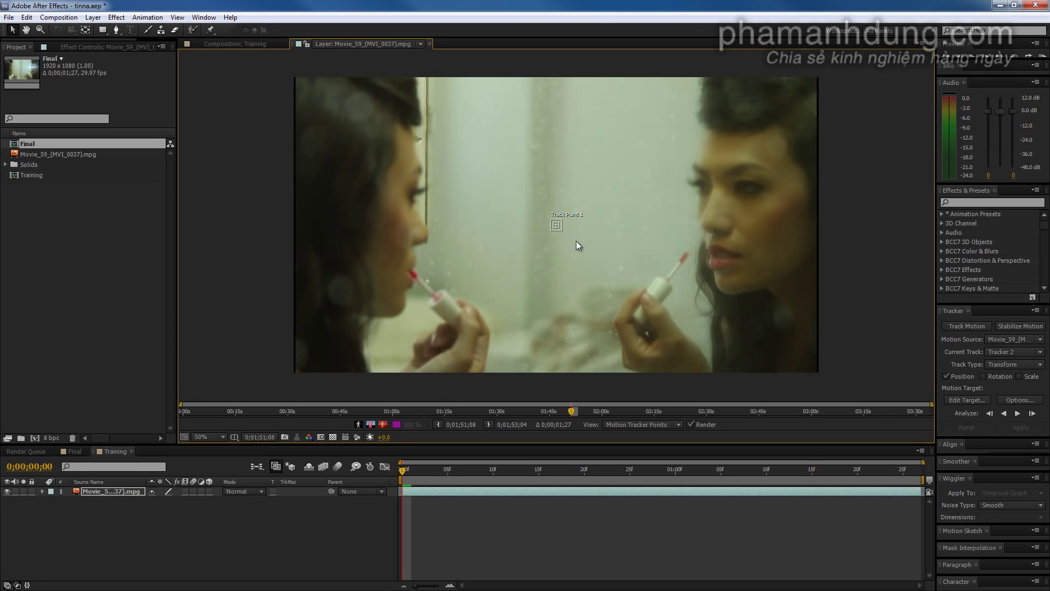
{"action": "key", "text": "period"}
{"action": "key", "text": "period"}
{"action": "key", "text": "comma"}
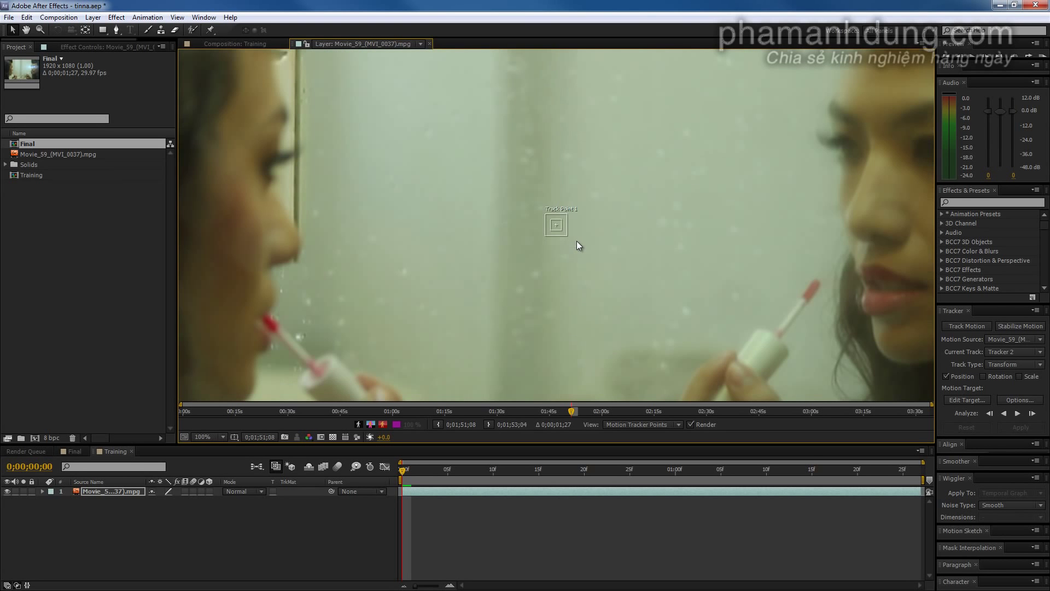
{"action": "left_click_drag", "start_coordinate": [659, 239], "coordinate": [551, 251]}
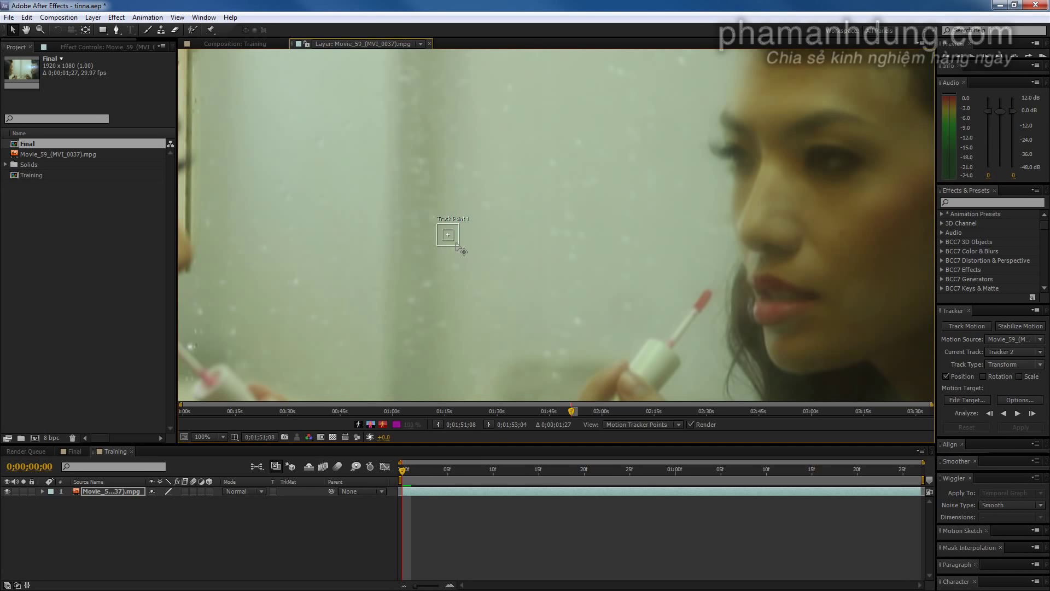
{"action": "mouse_move", "coordinate": [459, 246]}
{"action": "left_mouse_down"}
{"action": "mouse_move", "coordinate": [470, 252]}
{"action": "mouse_move", "coordinate": [520, 224]}
{"action": "left_mouse_up"}
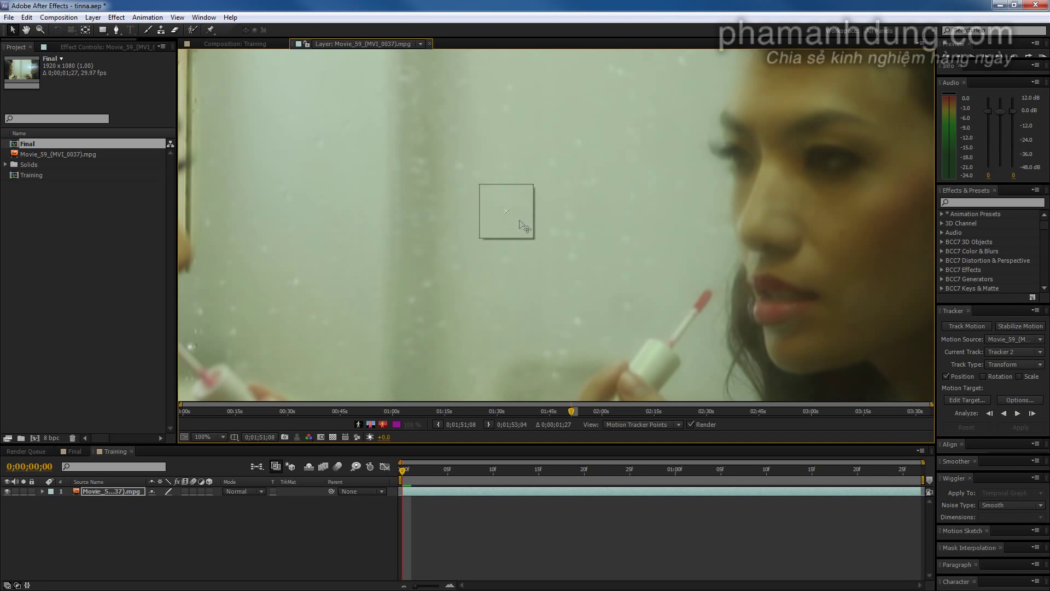
{"action": "left_click_drag", "start_coordinate": [716, 234], "coordinate": [608, 241]}
{"action": "mouse_move", "coordinate": [414, 226]}
{"action": "left_mouse_down"}
{"action": "mouse_move", "coordinate": [703, 174]}
{"action": "mouse_move", "coordinate": [740, 192]}
{"action": "mouse_move", "coordinate": [701, 175]}
{"action": "mouse_move", "coordinate": [733, 199]}
{"action": "left_mouse_up"}
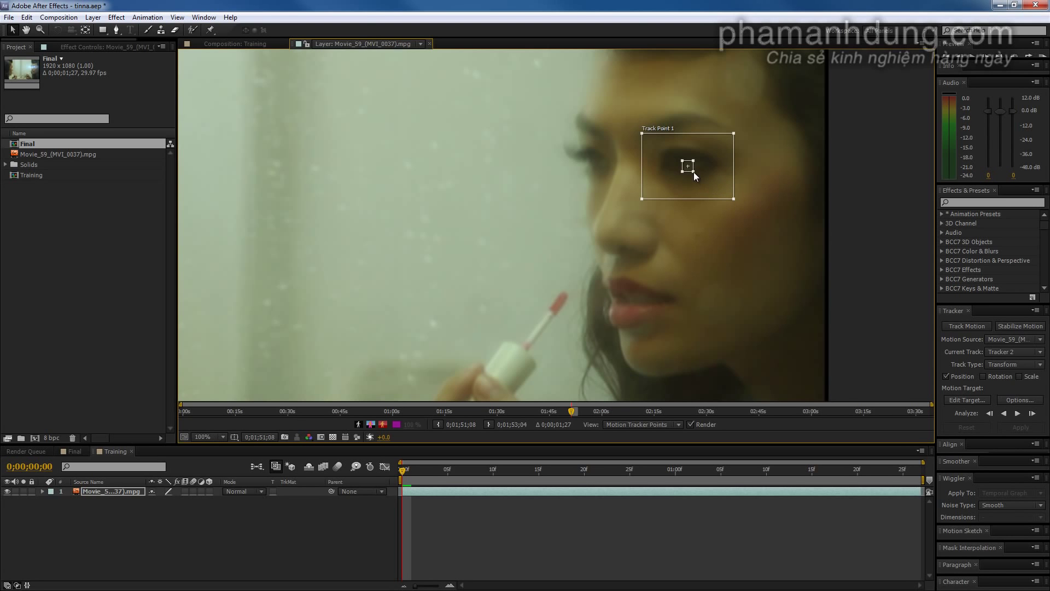
- Fit Track Point 1's feature box around the eye, analyze forward, then scrub back toward the start
{"action": "left_click_drag", "start_coordinate": [694, 171], "coordinate": [718, 182]}
{"action": "left_click_drag", "start_coordinate": [718, 184], "coordinate": [736, 198]}
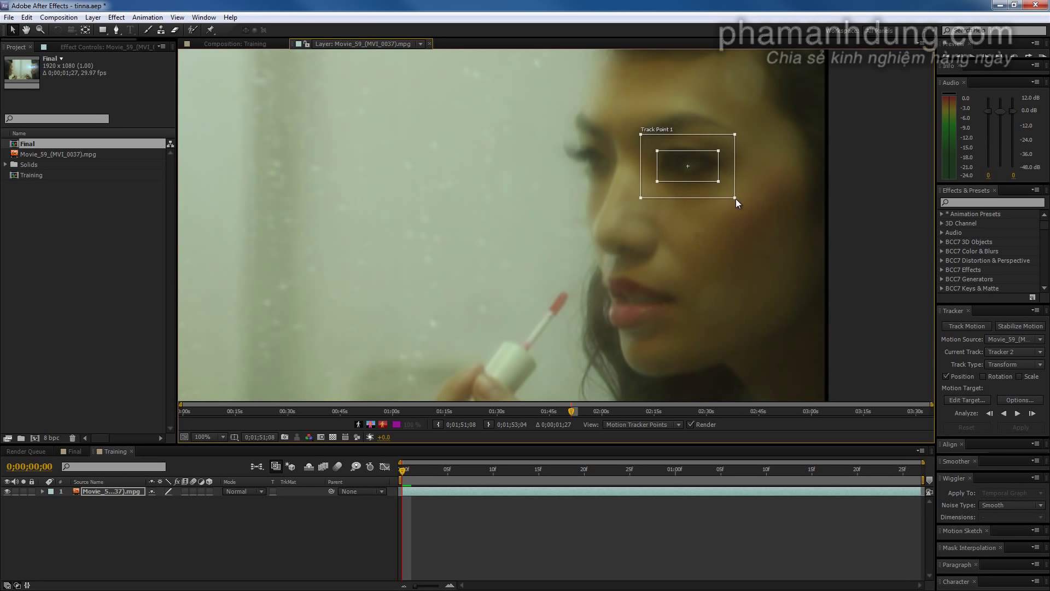
{"action": "left_click", "coordinate": [1016, 418]}
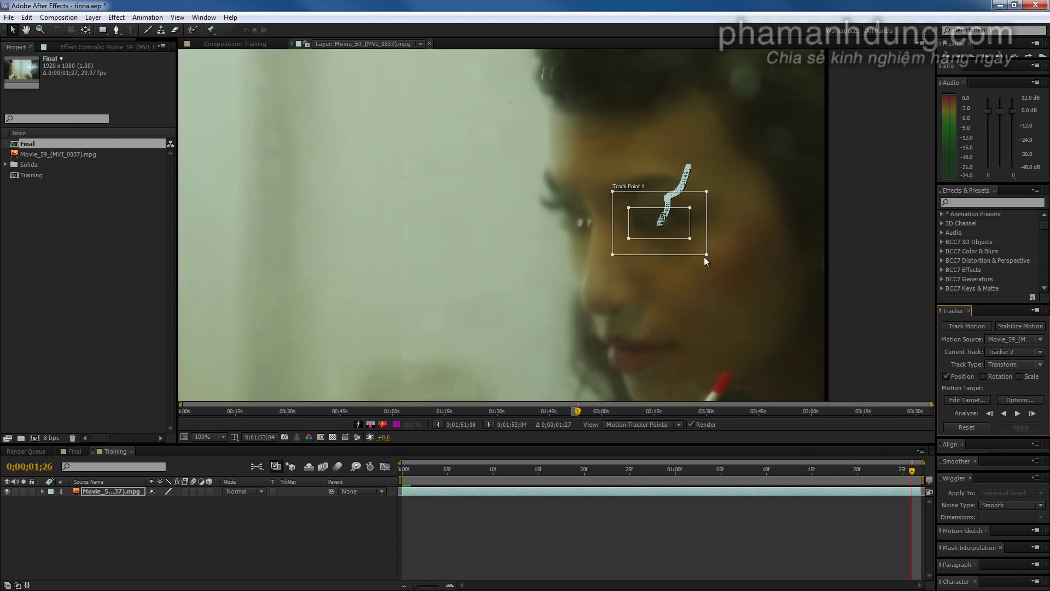
{"action": "mouse_move", "coordinate": [900, 471]}
{"action": "left_mouse_down"}
{"action": "mouse_move", "coordinate": [401, 468]}
{"action": "mouse_move", "coordinate": [764, 476]}
{"action": "mouse_move", "coordinate": [305, 436]}
{"action": "left_mouse_up"}
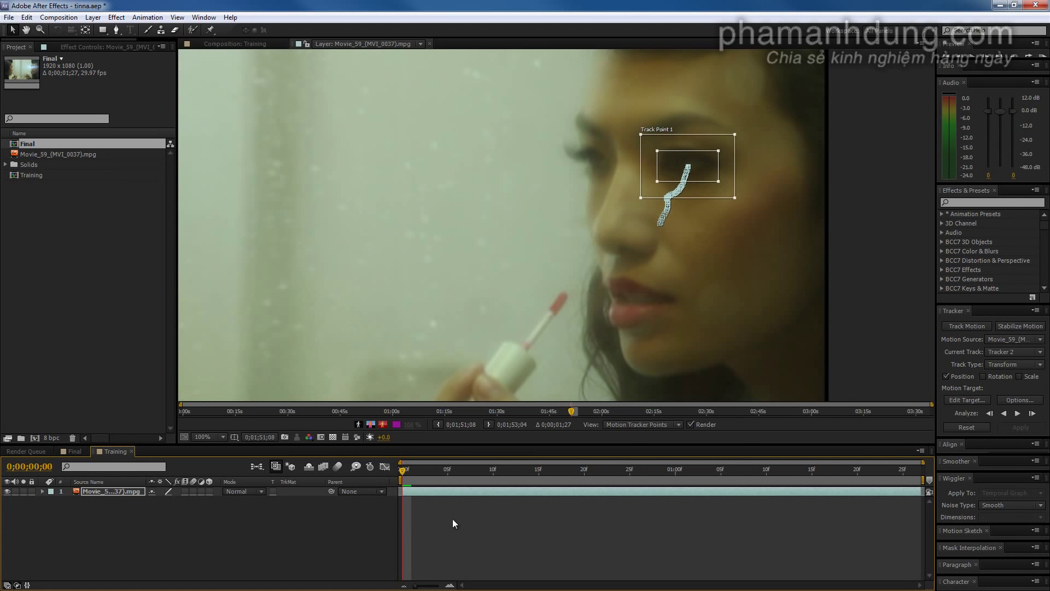
- Add a new Null Object layer to the Training comp
{"action": "right_click", "coordinate": [464, 531]}
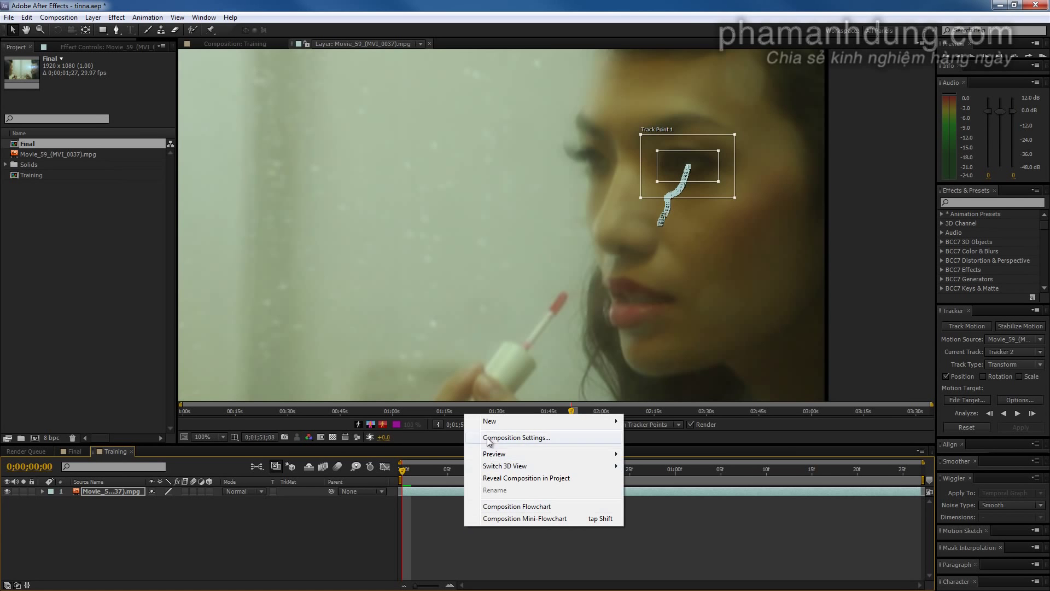
{"action": "mouse_move", "coordinate": [500, 424]}
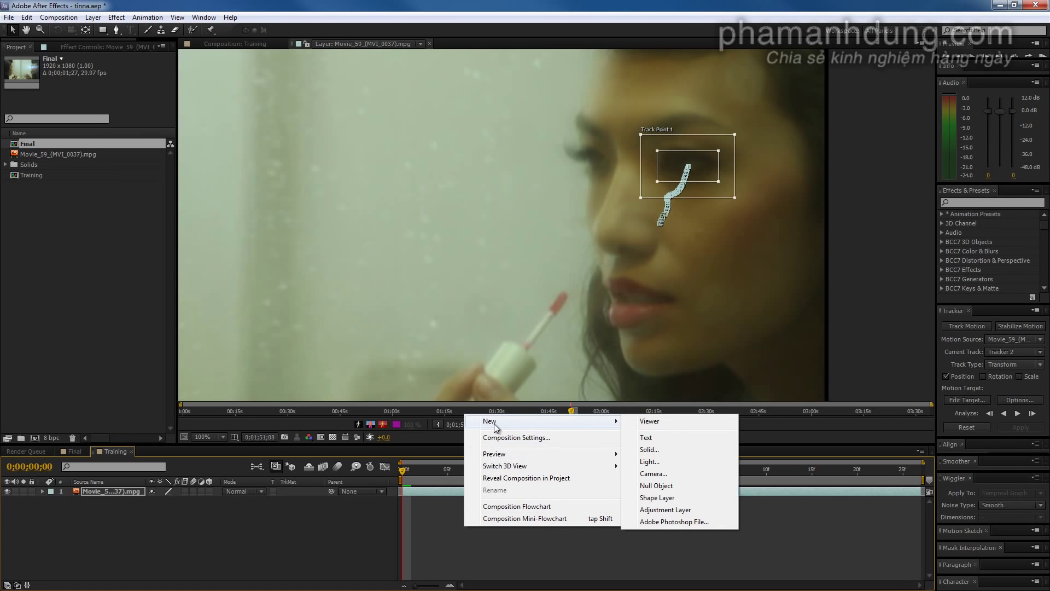
{"action": "left_click", "coordinate": [661, 487]}
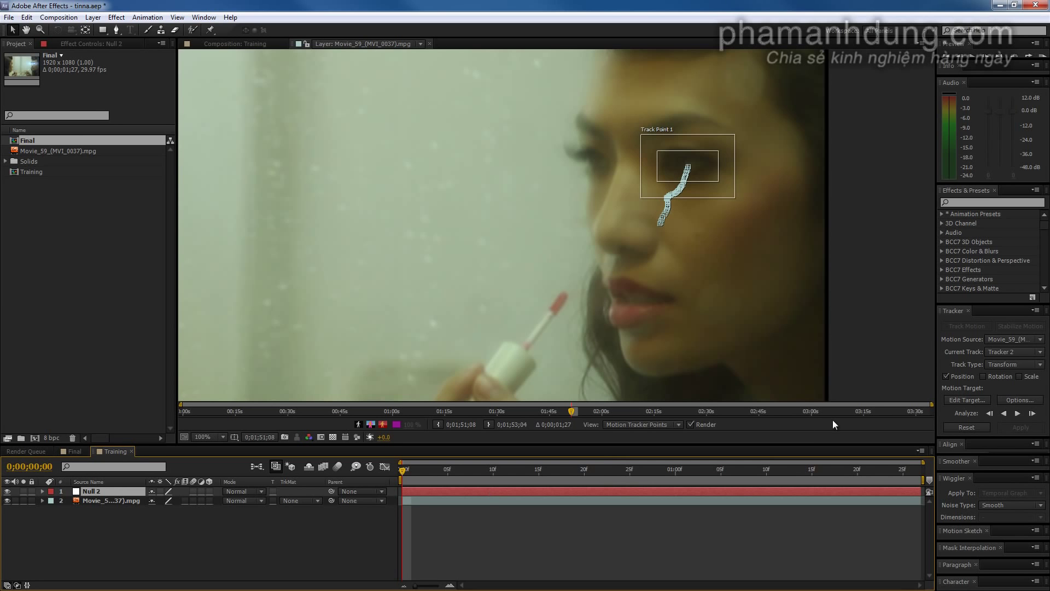
- Set Null 2 as the motion target and apply the eye track in X and Y
{"action": "left_click", "coordinate": [960, 403]}
{"action": "left_click", "coordinate": [525, 288]}
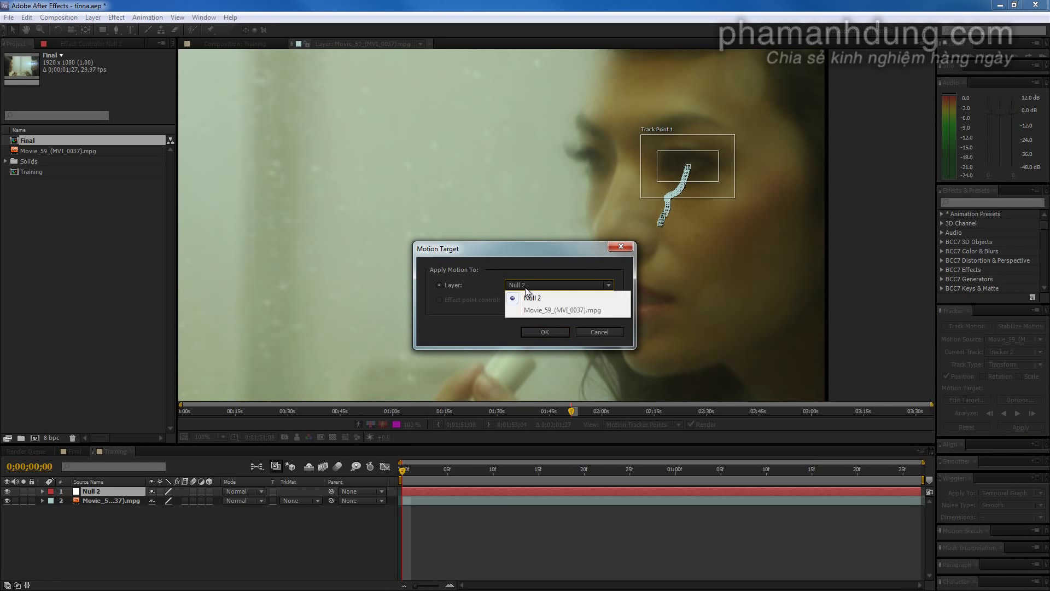
{"action": "left_click", "coordinate": [525, 298]}
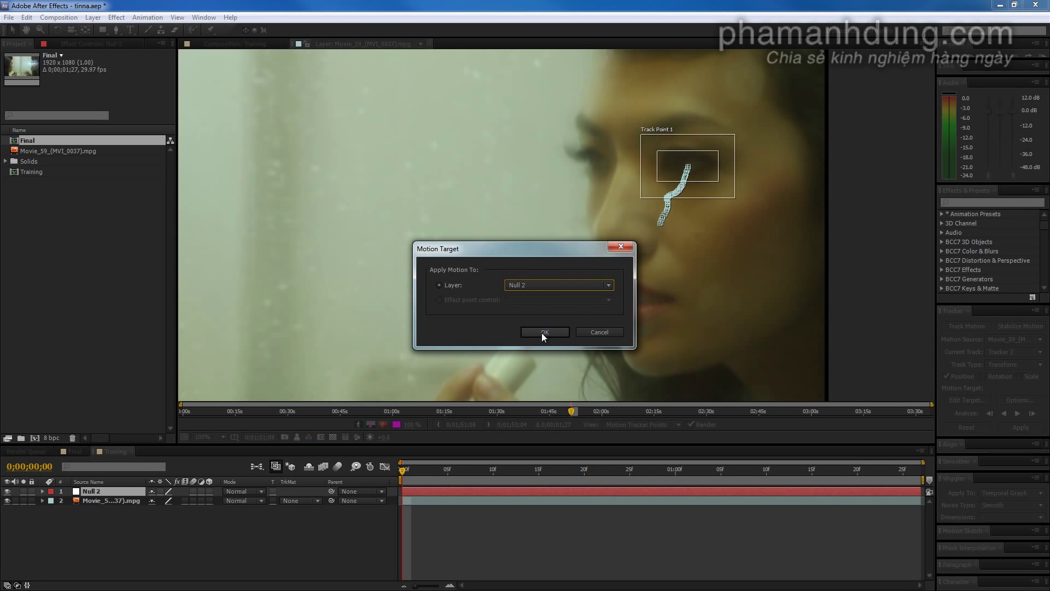
{"action": "left_click", "coordinate": [543, 332]}
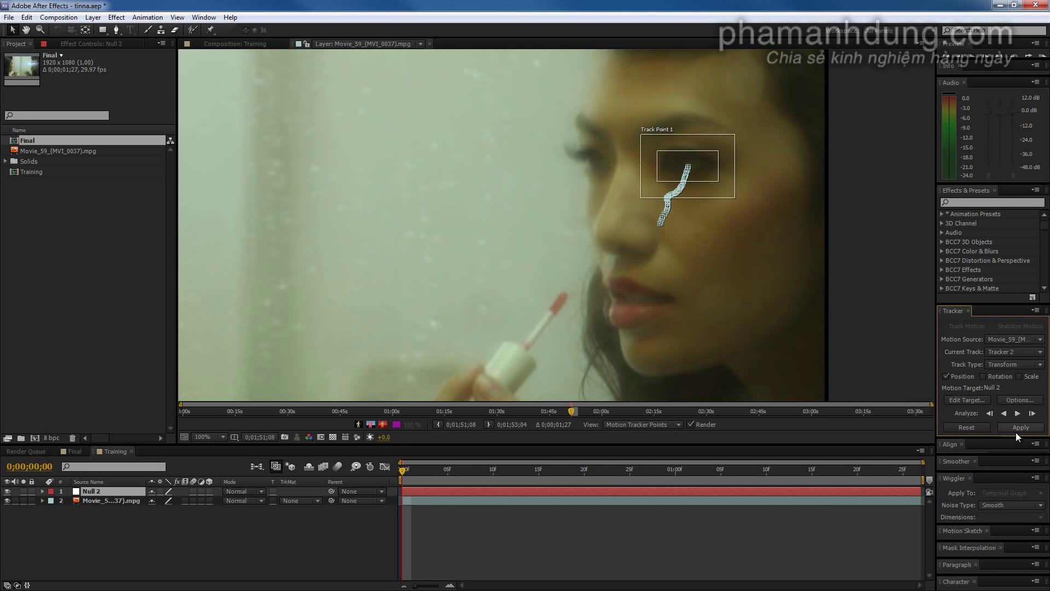
{"action": "left_click", "coordinate": [1021, 427]}
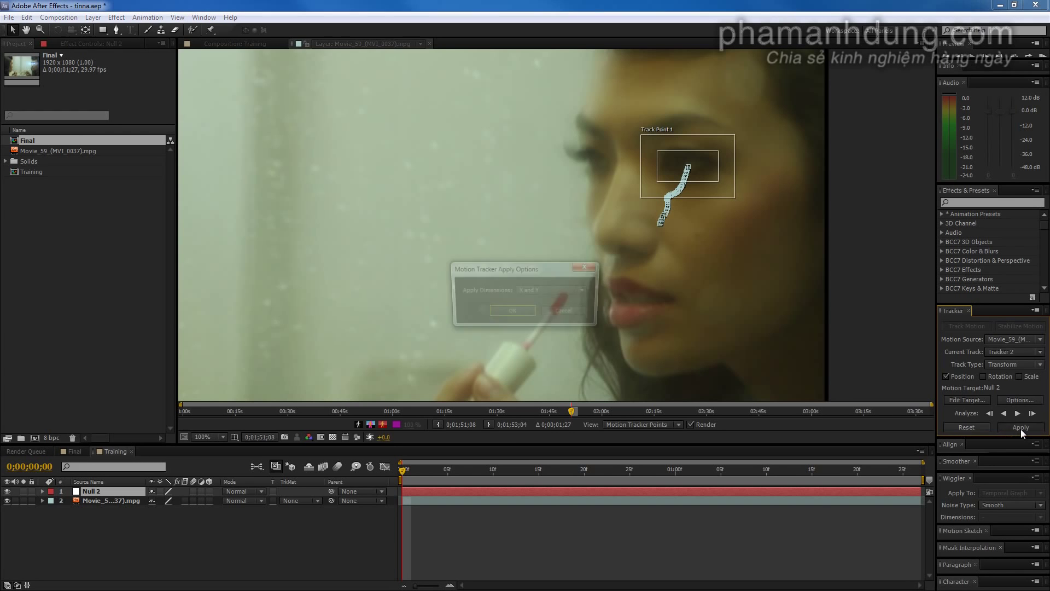
{"action": "left_click", "coordinate": [499, 313]}
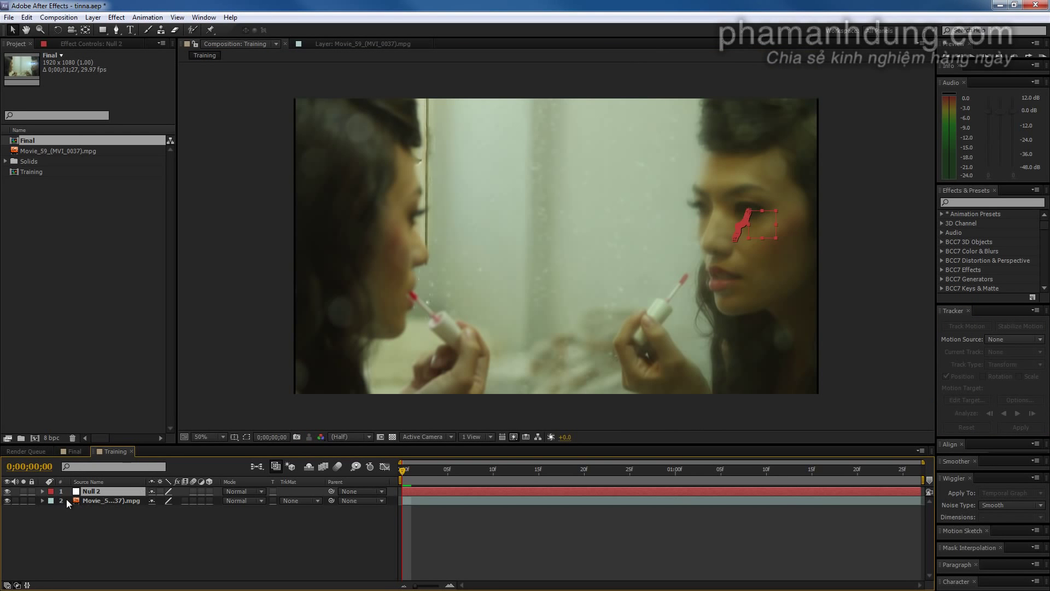
- Show Null 2's Position keyframes with U, scrub the first frames and preview the tracked motion
{"action": "key", "text": "u"}
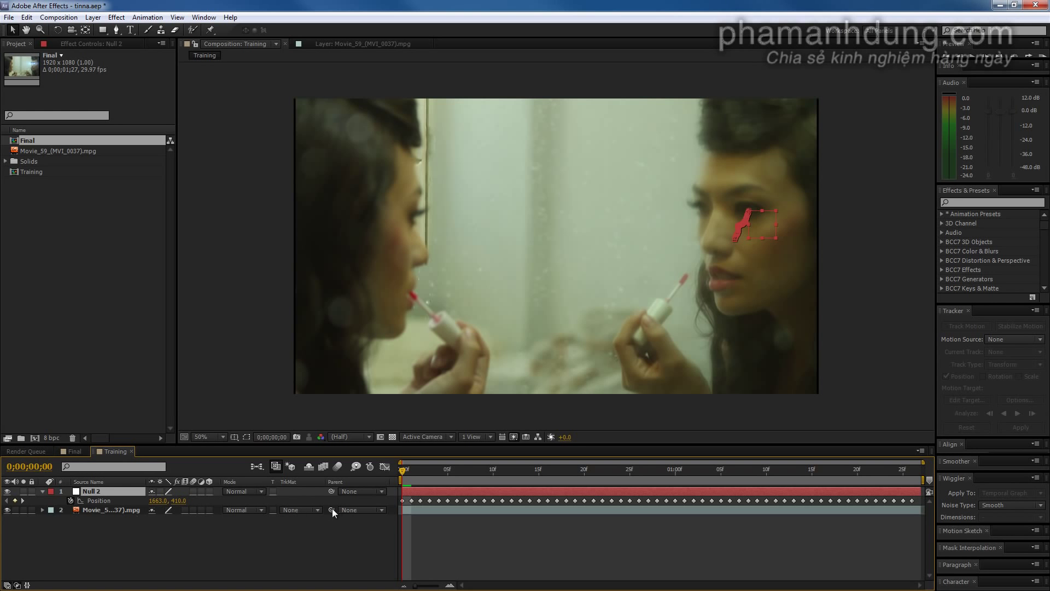
{"action": "mouse_move", "coordinate": [420, 476]}
{"action": "left_mouse_down"}
{"action": "mouse_move", "coordinate": [479, 476]}
{"action": "mouse_move", "coordinate": [142, 477]}
{"action": "left_mouse_up"}
{"action": "key", "text": "space"}
{"action": "key", "text": "space"}
{"action": "left_click", "coordinate": [442, 533]}
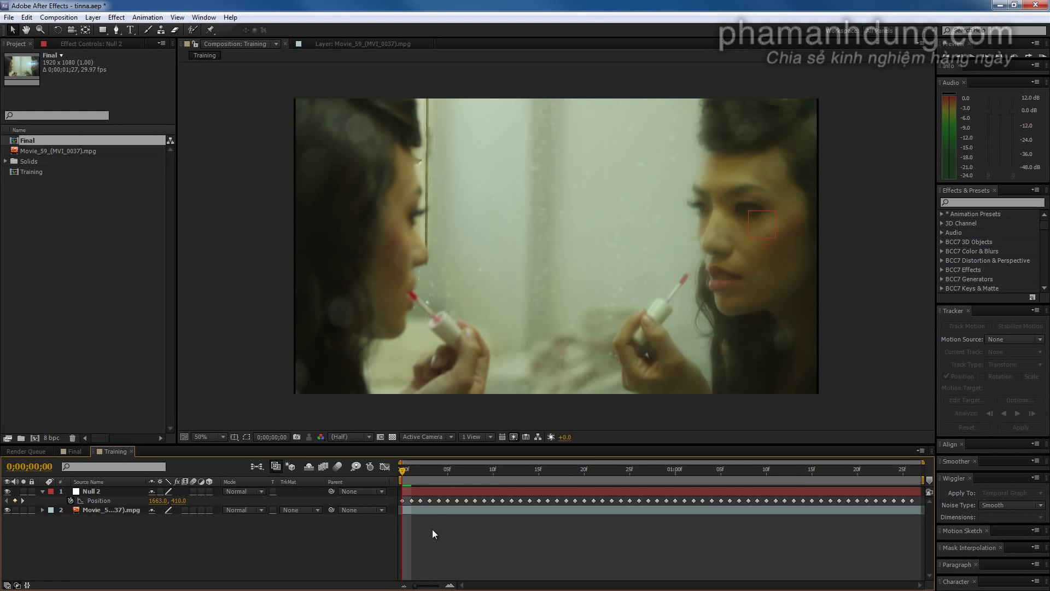
- Create a new black solid layer, Black Solid 2, with width and height of 3000 px
{"action": "right_click", "coordinate": [433, 530]}
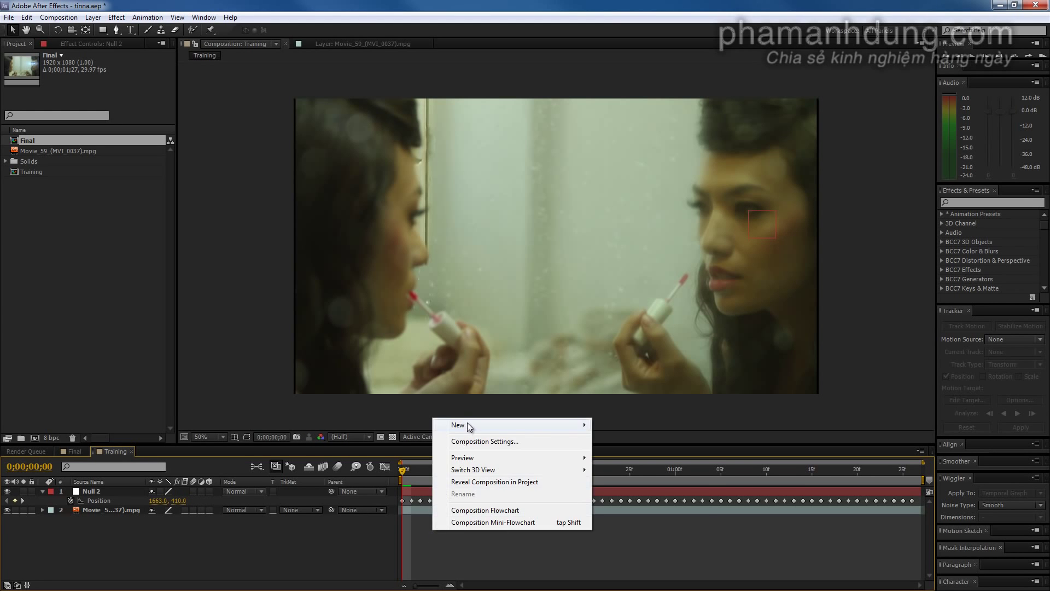
{"action": "mouse_move", "coordinate": [467, 425]}
{"action": "left_click", "coordinate": [644, 457]}
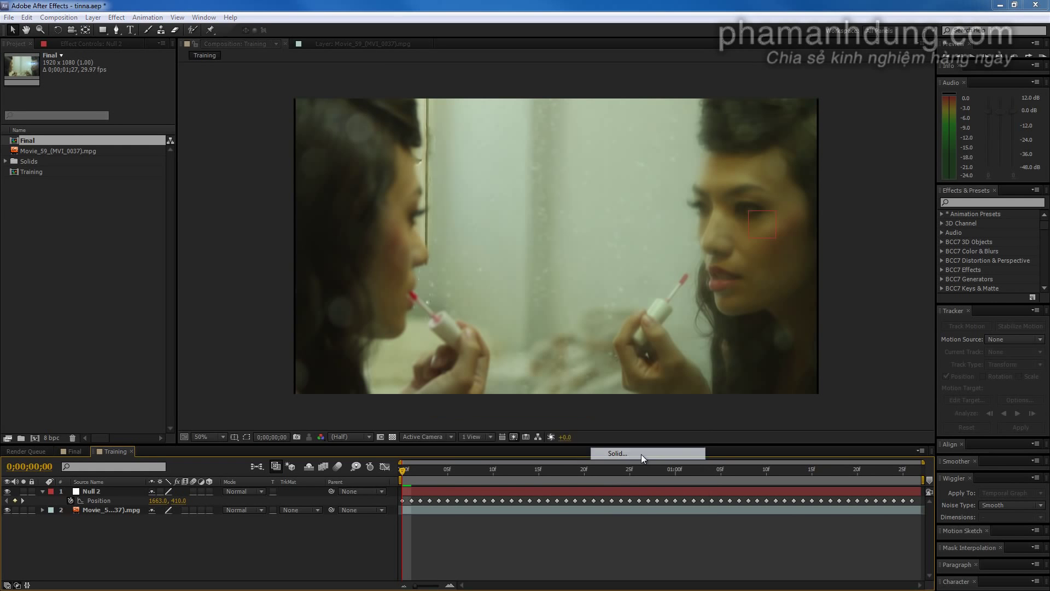
{"action": "left_click_drag", "start_coordinate": [221, 67], "coordinate": [308, 110]}
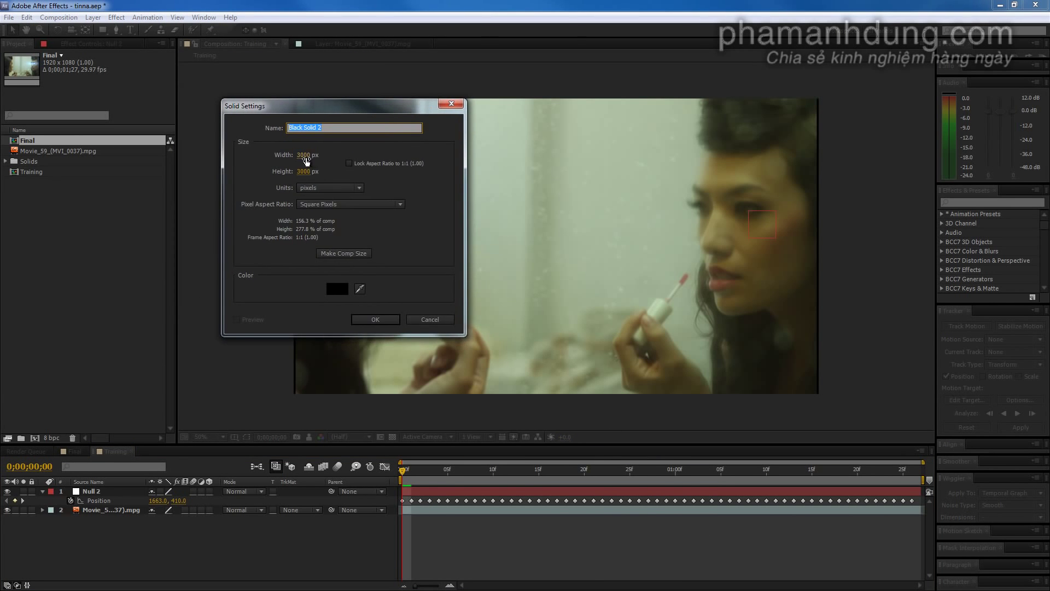
{"action": "left_click", "coordinate": [305, 156]}
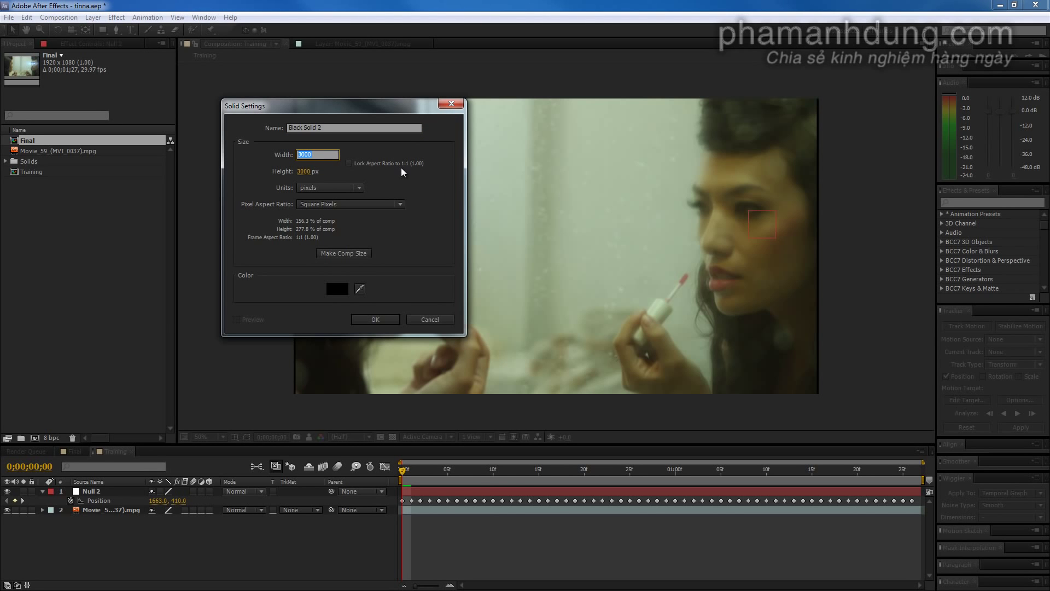
{"action": "left_click", "coordinate": [336, 173]}
{"action": "left_click", "coordinate": [383, 321]}
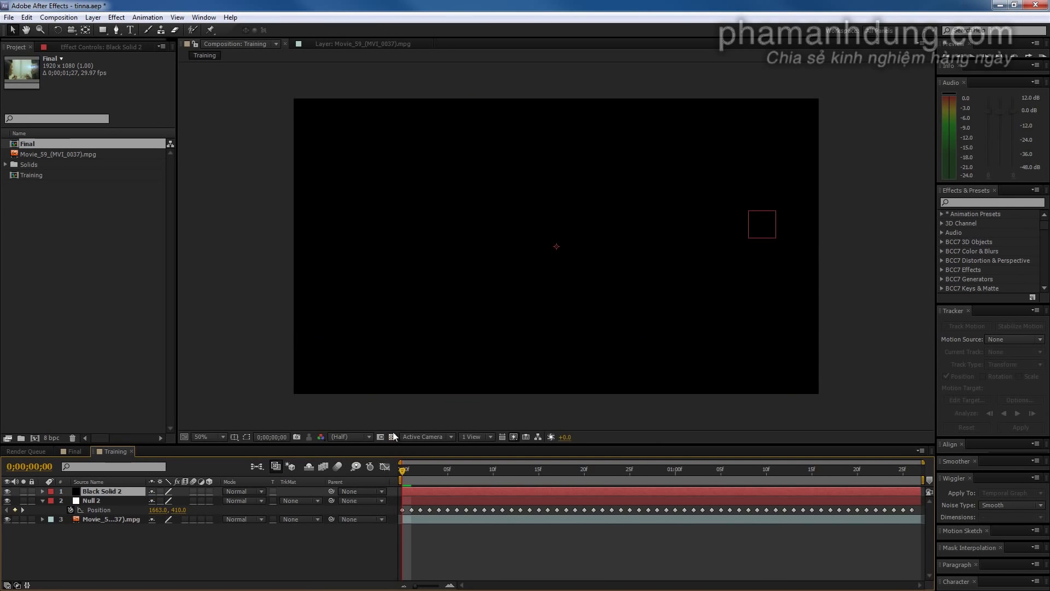
- Apply Optical Flares to Black Solid 2, move the flare centre into frame, and open its Options
{"action": "right_click", "coordinate": [406, 492]}
{"action": "mouse_move", "coordinate": [445, 278]}
{"action": "mouse_move", "coordinate": [740, 132]}
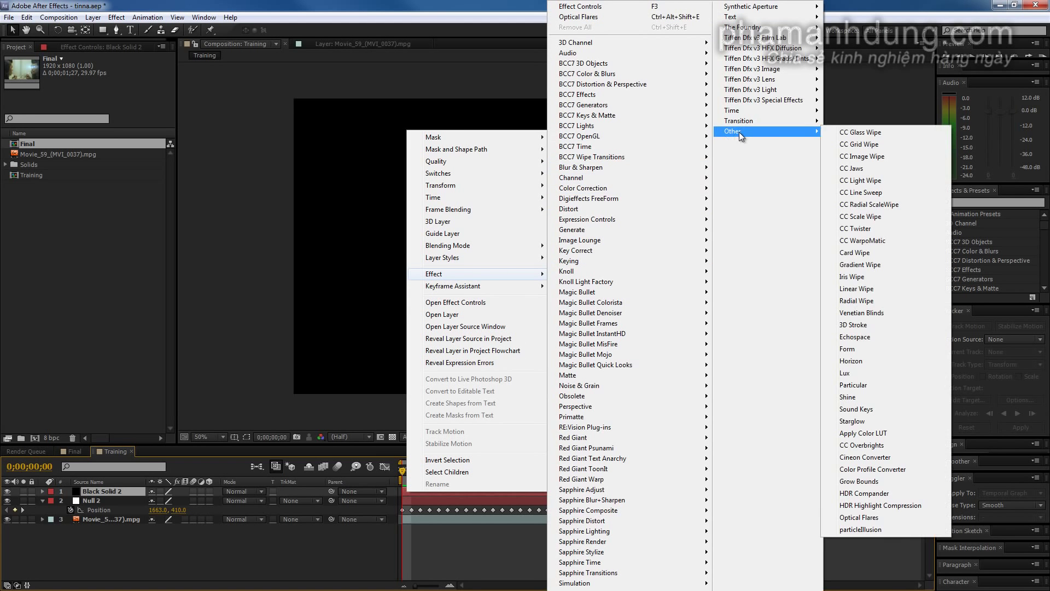
{"action": "left_click", "coordinate": [859, 518]}
{"action": "left_click_drag", "start_coordinate": [390, 83], "coordinate": [532, 220]}
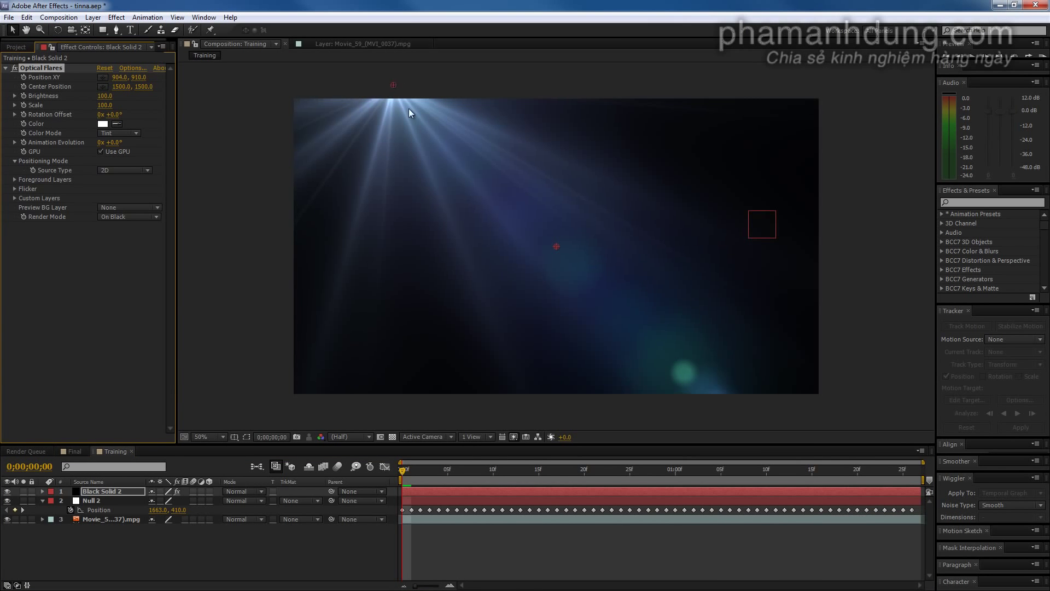
{"action": "left_click", "coordinate": [130, 67]}
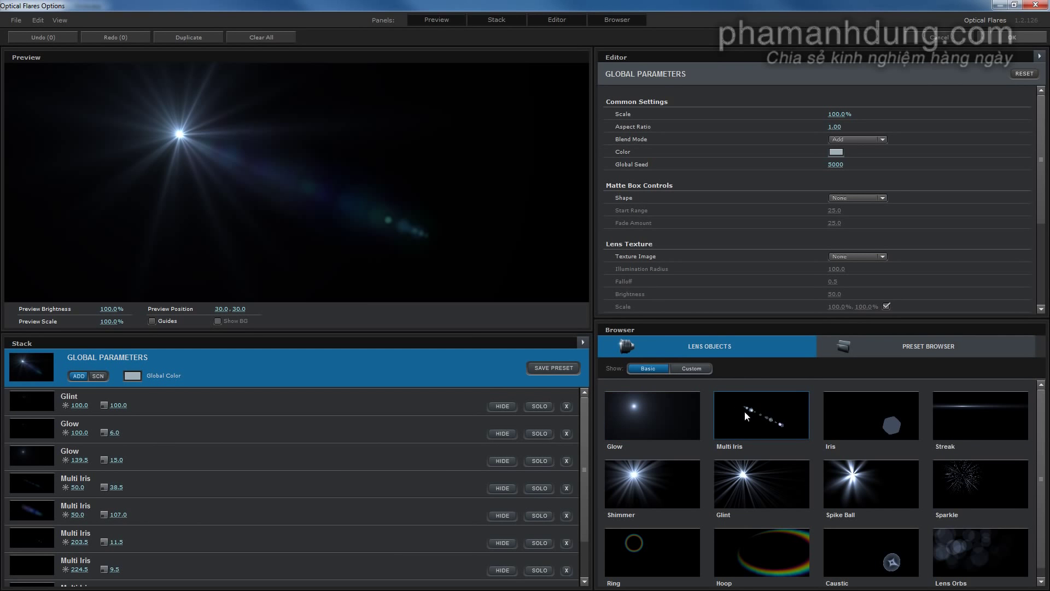
- In Pro Presets, try Blues Brothers, Broadway, Far Chopper and Grunge Blue, then settle on Gratest
{"action": "left_click", "coordinate": [918, 354]}
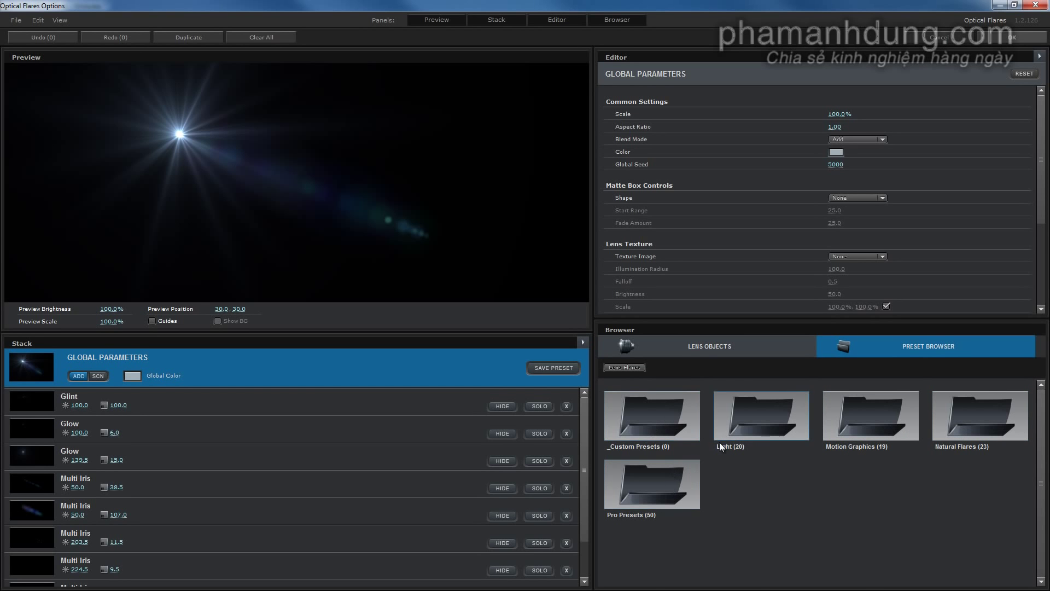
{"action": "left_click", "coordinate": [660, 490]}
{"action": "left_click", "coordinate": [660, 489]}
{"action": "left_click", "coordinate": [862, 493]}
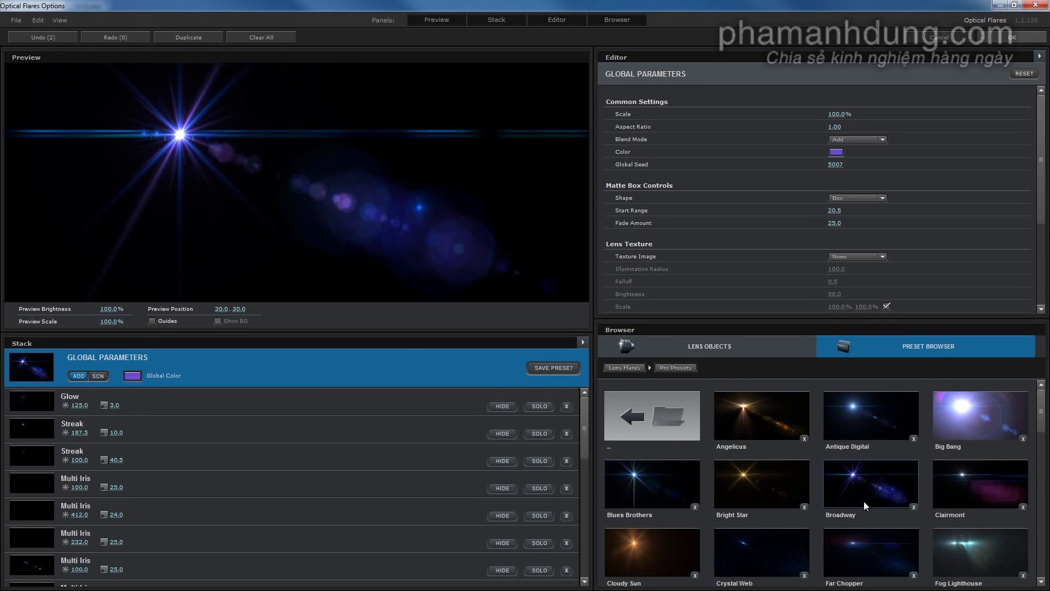
{"action": "left_click", "coordinate": [865, 546]}
{"action": "scroll", "coordinate": [863, 546], "scroll_direction": "down", "scroll_amount": 1}
{"action": "left_click", "coordinate": [763, 545]}
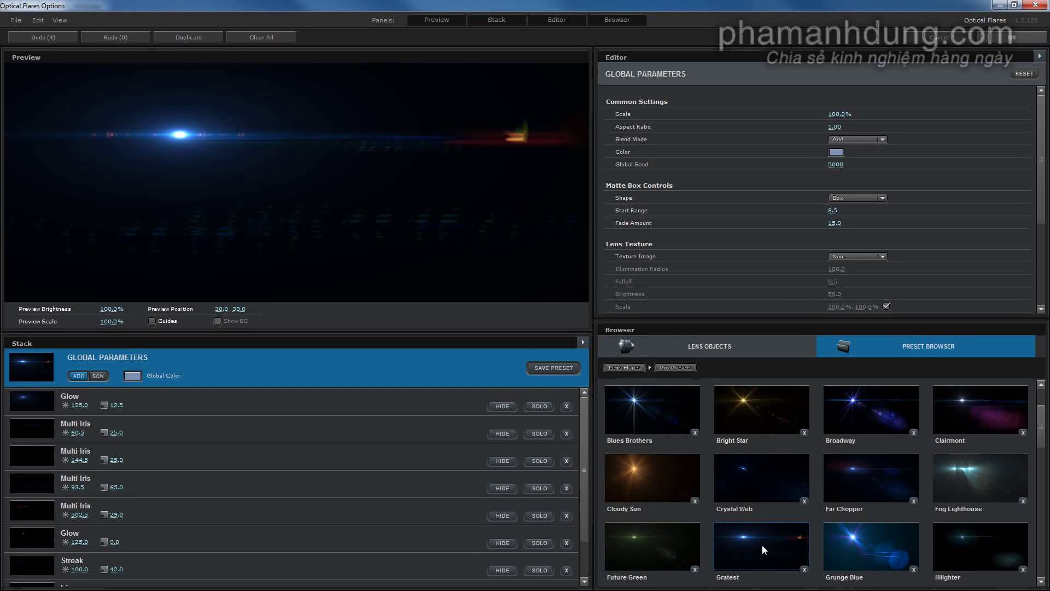
{"action": "left_click", "coordinate": [878, 544]}
{"action": "left_click", "coordinate": [789, 544]}
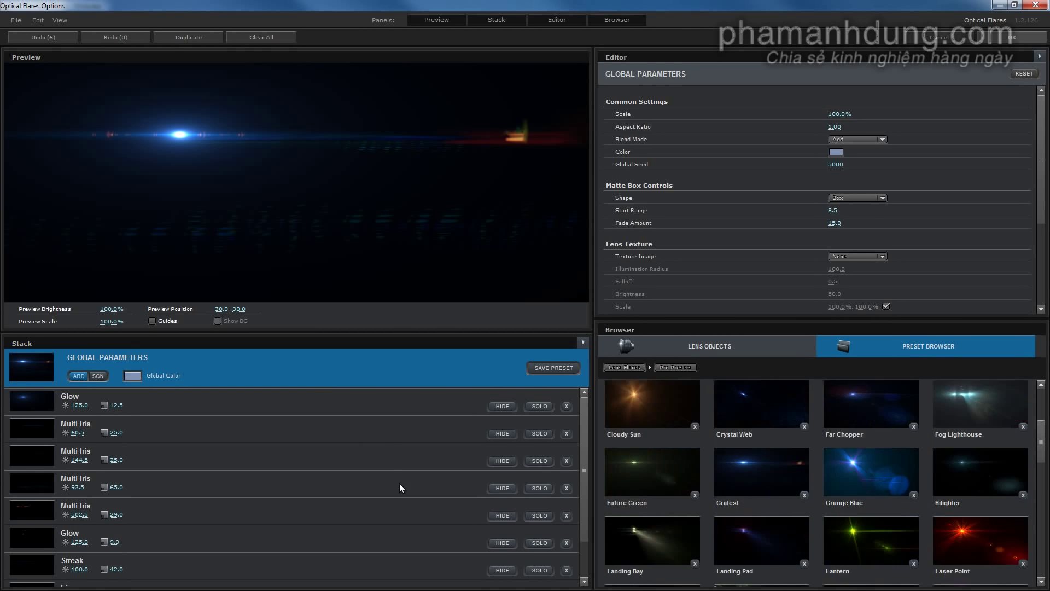
{"action": "left_click", "coordinate": [442, 501]}
{"action": "scroll", "coordinate": [457, 524], "scroll_direction": "down", "scroll_amount": 2}
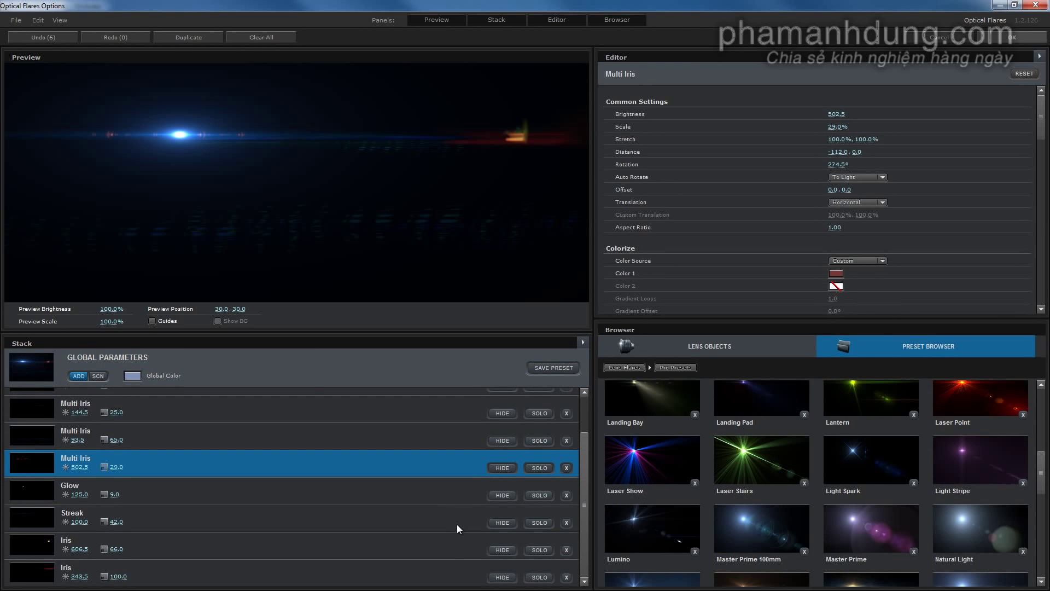
- Hide both Iris elements, the Streak, and the Multi Iris elements at 502.5, 93.5 and 144.5
{"action": "left_click", "coordinate": [503, 577]}
{"action": "left_click", "coordinate": [502, 549]}
{"action": "left_click", "coordinate": [503, 523]}
{"action": "left_click", "coordinate": [502, 523]}
{"action": "left_click", "coordinate": [502, 523]}
{"action": "left_click", "coordinate": [503, 495]}
{"action": "left_click", "coordinate": [504, 495]}
{"action": "left_click", "coordinate": [502, 468]}
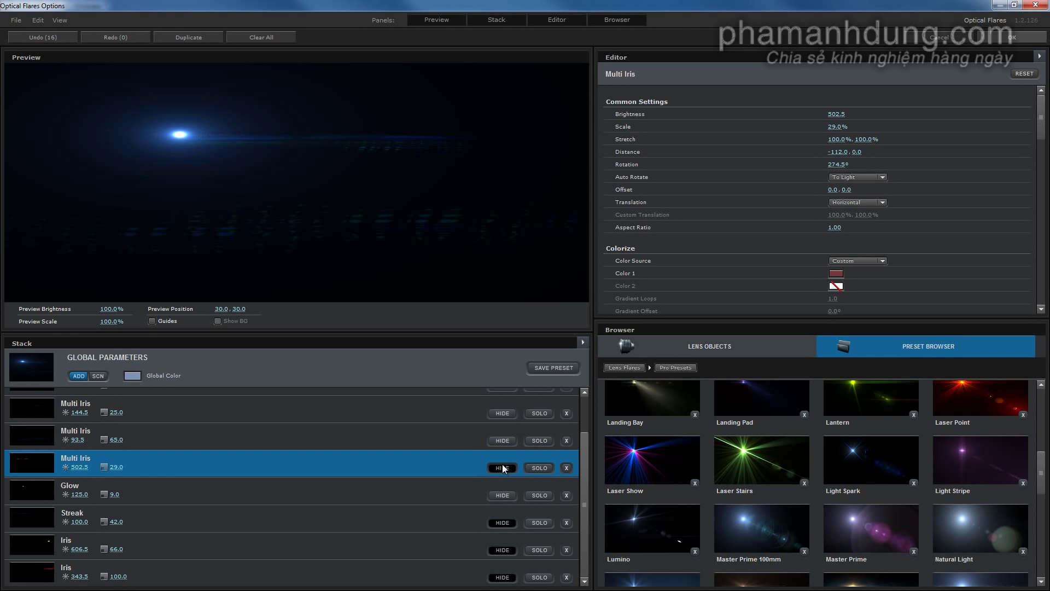
{"action": "left_click", "coordinate": [501, 441]}
{"action": "left_click", "coordinate": [498, 414]}
- Hide the Multi Iris at 60.5, keep the top Glow, centre the preview flare and apply it
{"action": "scroll", "coordinate": [497, 438], "scroll_direction": "up", "scroll_amount": 1}
{"action": "left_click", "coordinate": [503, 412]}
{"action": "scroll", "coordinate": [500, 422], "scroll_direction": "up", "scroll_amount": 1}
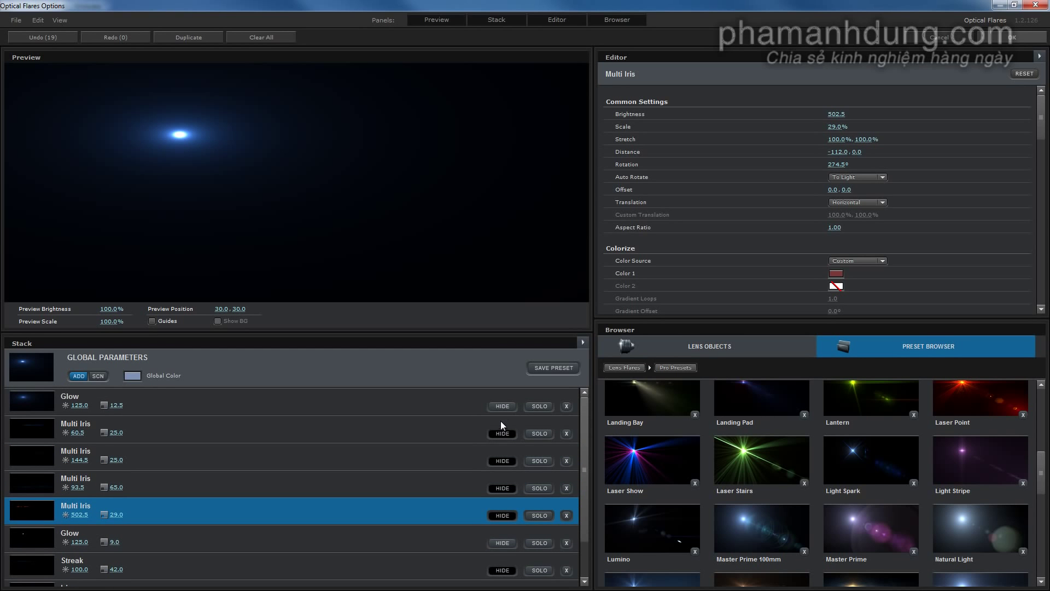
{"action": "left_click", "coordinate": [503, 415]}
{"action": "left_click", "coordinate": [503, 408]}
{"action": "left_click", "coordinate": [503, 409]}
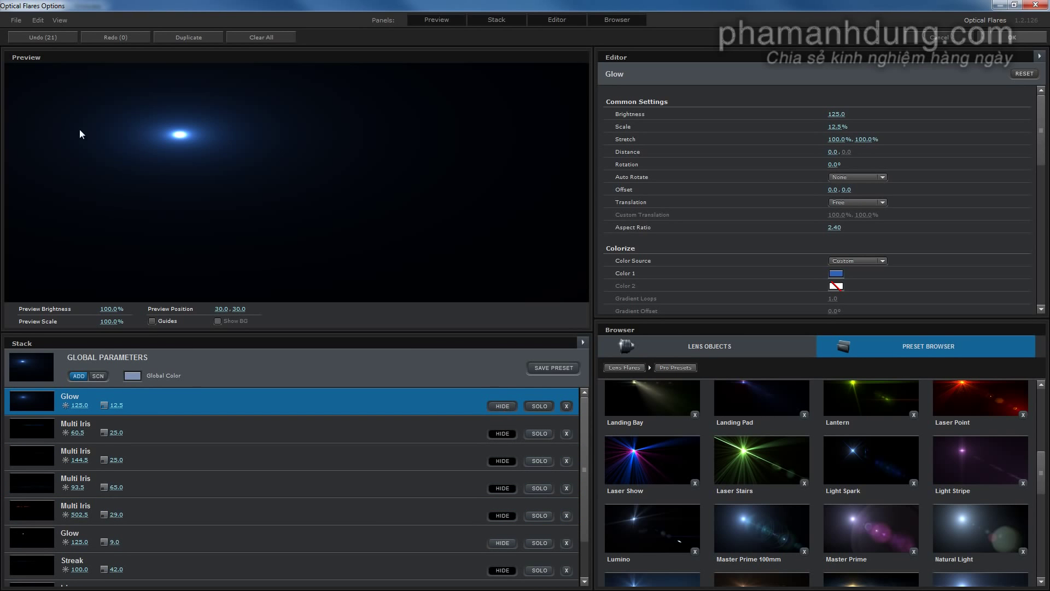
{"action": "left_click_drag", "start_coordinate": [182, 137], "coordinate": [297, 182]}
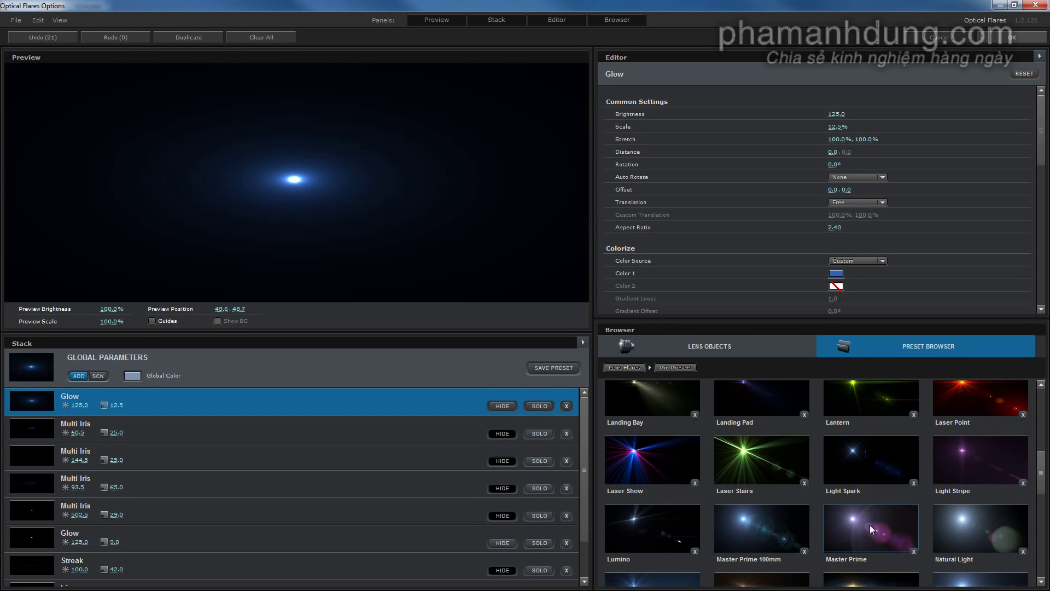
{"action": "left_click", "coordinate": [1012, 37]}
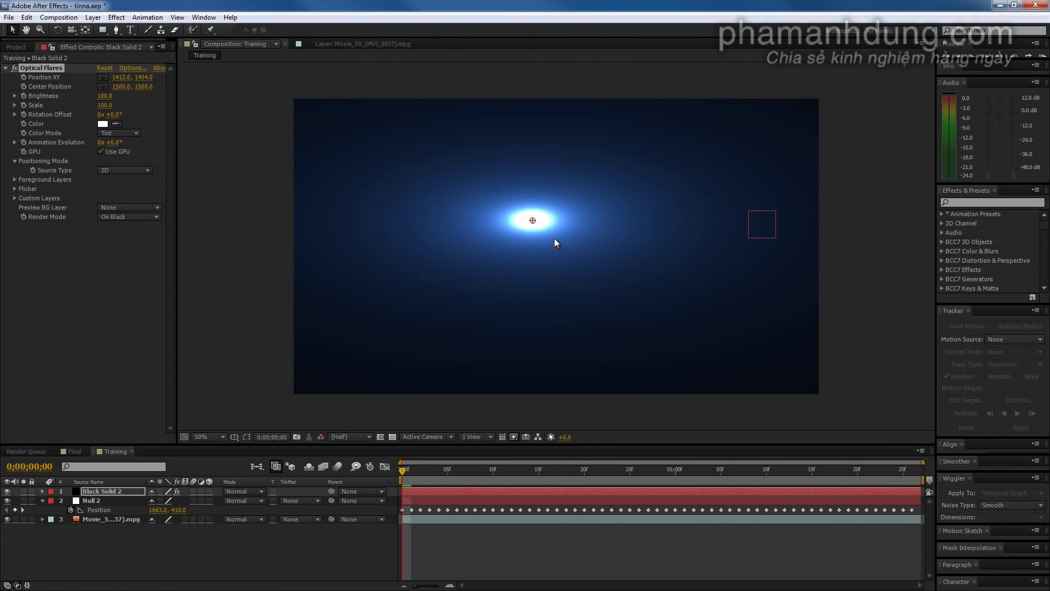
- Shift the flare centre right and set Black Solid 2's blending mode to Add
{"action": "left_click_drag", "start_coordinate": [530, 222], "coordinate": [577, 228]}
{"action": "key", "text": "Return"}
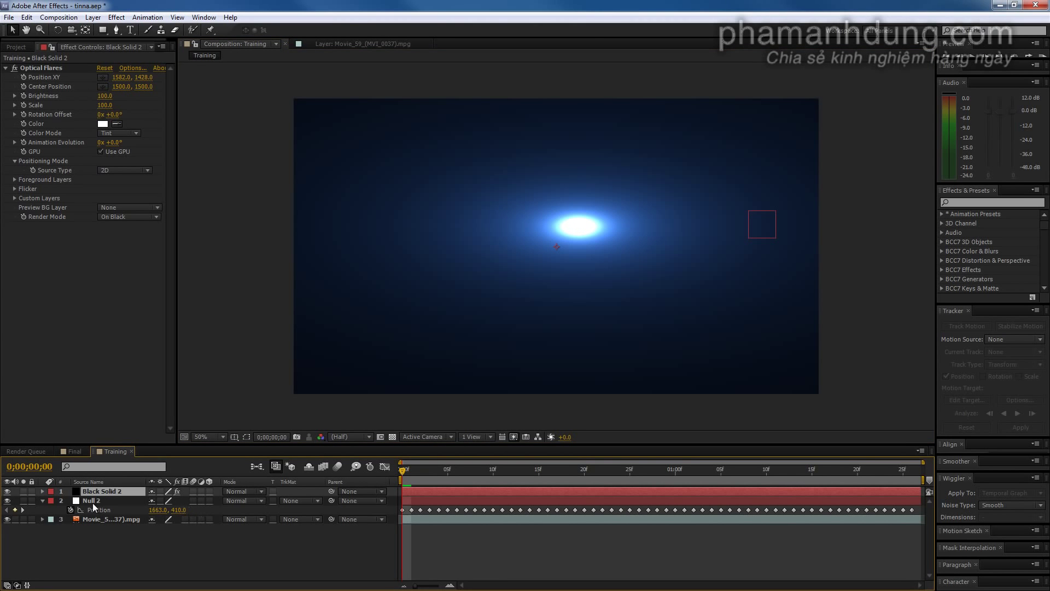
{"action": "left_click", "coordinate": [244, 491]}
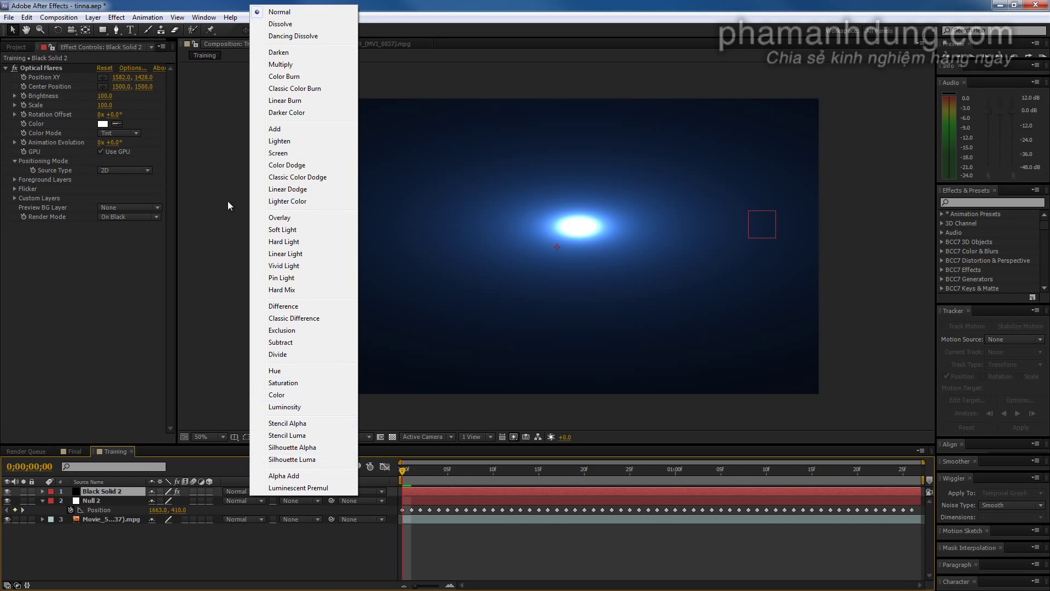
{"action": "left_click", "coordinate": [281, 132]}
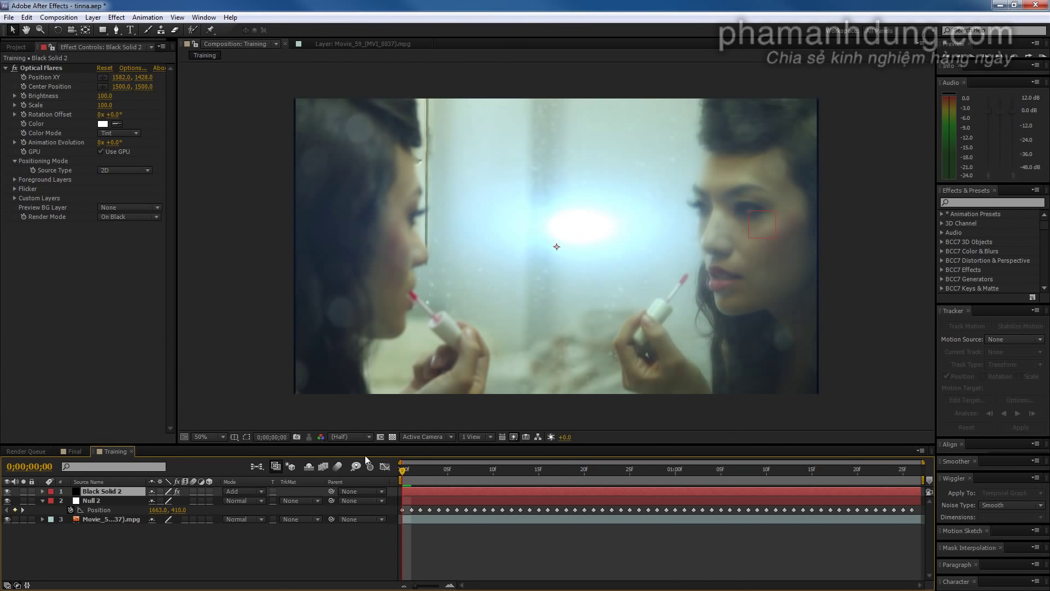
- Position the Optical Flares glow over the reflection's eye and dim its Brightness to 40
{"action": "mouse_move", "coordinate": [557, 249]}
{"action": "left_mouse_down"}
{"action": "mouse_move", "coordinate": [730, 230]}
{"action": "mouse_move", "coordinate": [678, 271]}
{"action": "left_mouse_up"}
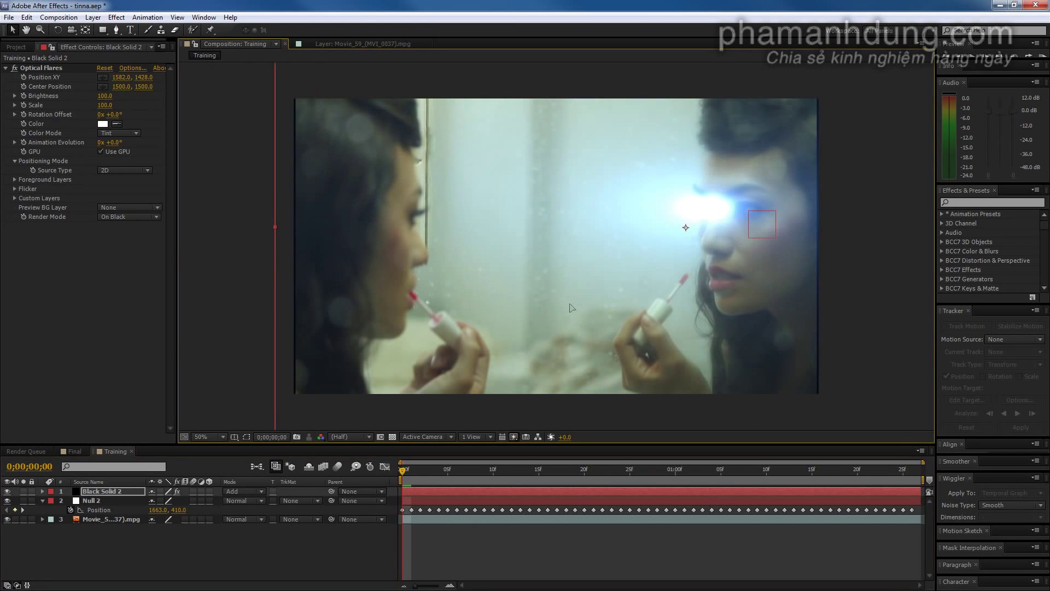
{"action": "mouse_move", "coordinate": [572, 370]}
{"action": "left_mouse_down"}
{"action": "mouse_move", "coordinate": [448, 317]}
{"action": "mouse_move", "coordinate": [415, 205]}
{"action": "left_mouse_up"}
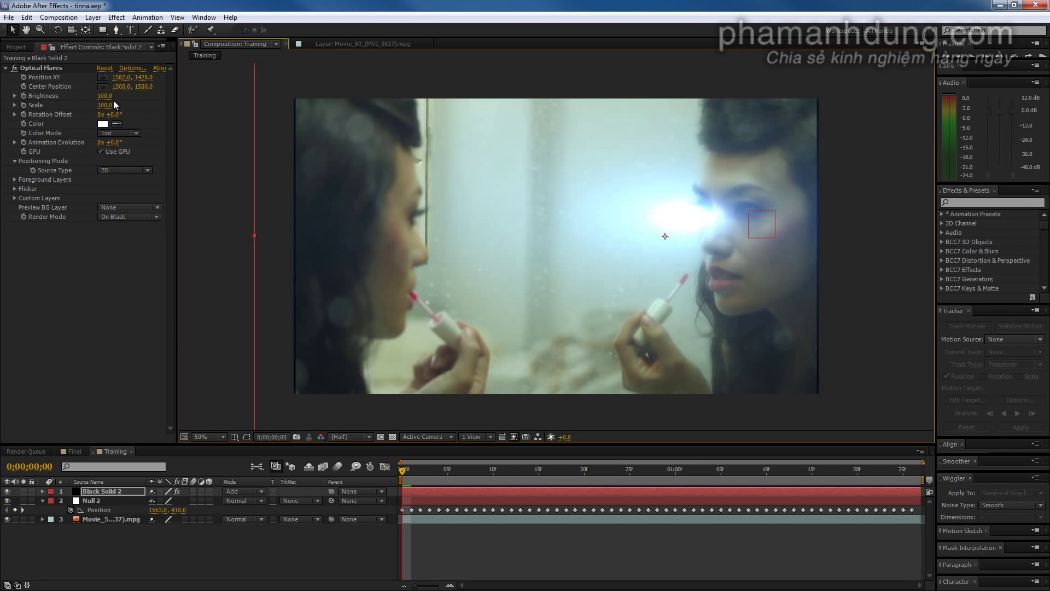
{"action": "left_click_drag", "start_coordinate": [105, 98], "coordinate": [95, 98]}
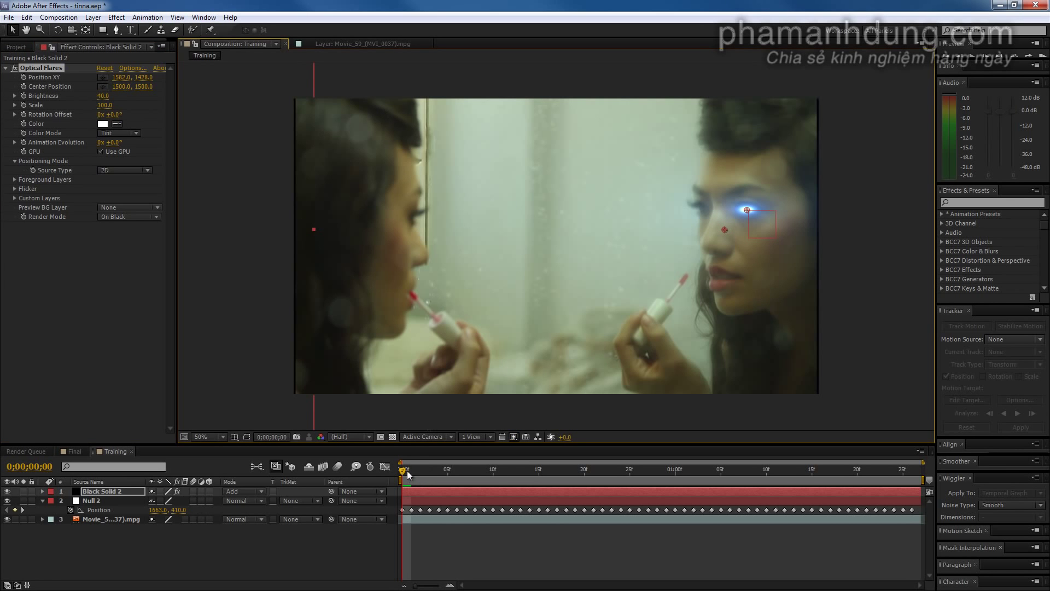
{"action": "mouse_move", "coordinate": [401, 471]}
{"action": "left_mouse_down"}
{"action": "mouse_move", "coordinate": [369, 470]}
{"action": "mouse_move", "coordinate": [634, 468]}
{"action": "mouse_move", "coordinate": [290, 428]}
{"action": "left_mouse_up"}
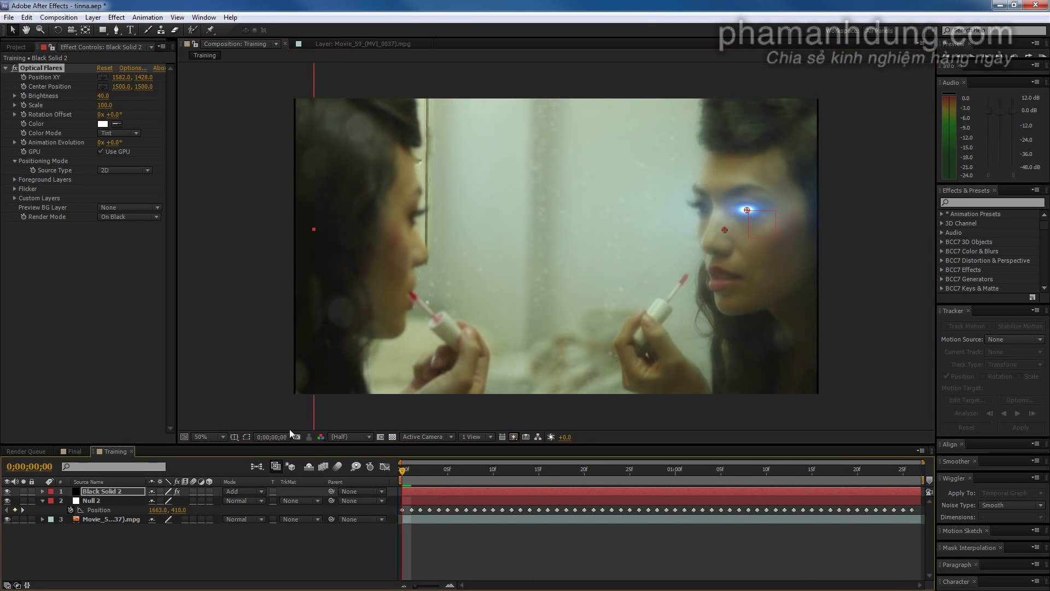
- Parent Black Solid 2 to the tracked Null 2 layer
{"action": "left_click", "coordinate": [103, 494]}
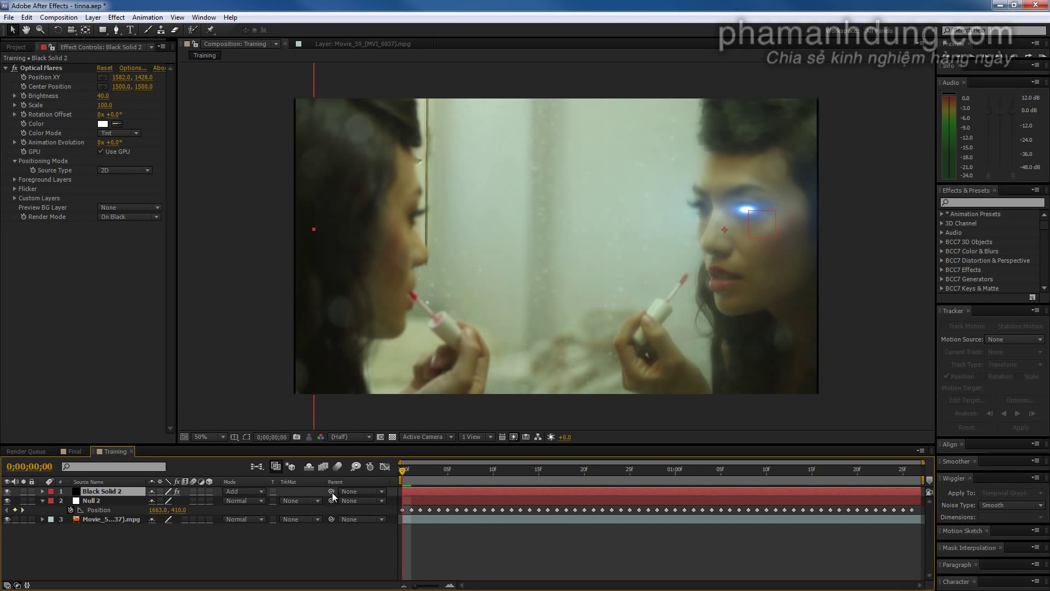
{"action": "left_click_drag", "start_coordinate": [332, 491], "coordinate": [100, 501]}
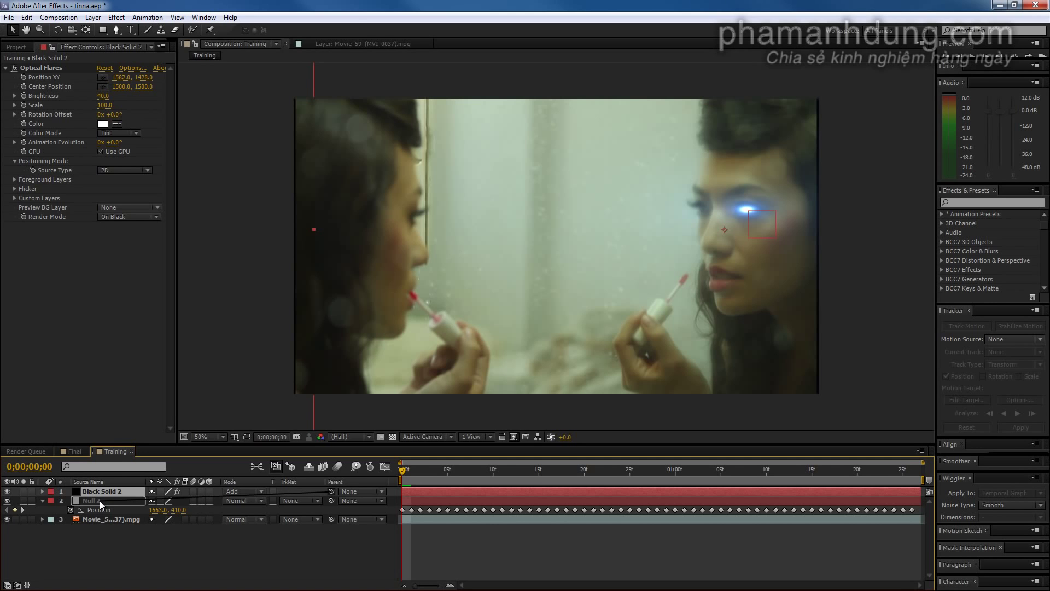
{"action": "left_click_drag", "start_coordinate": [100, 500], "coordinate": [99, 500]}
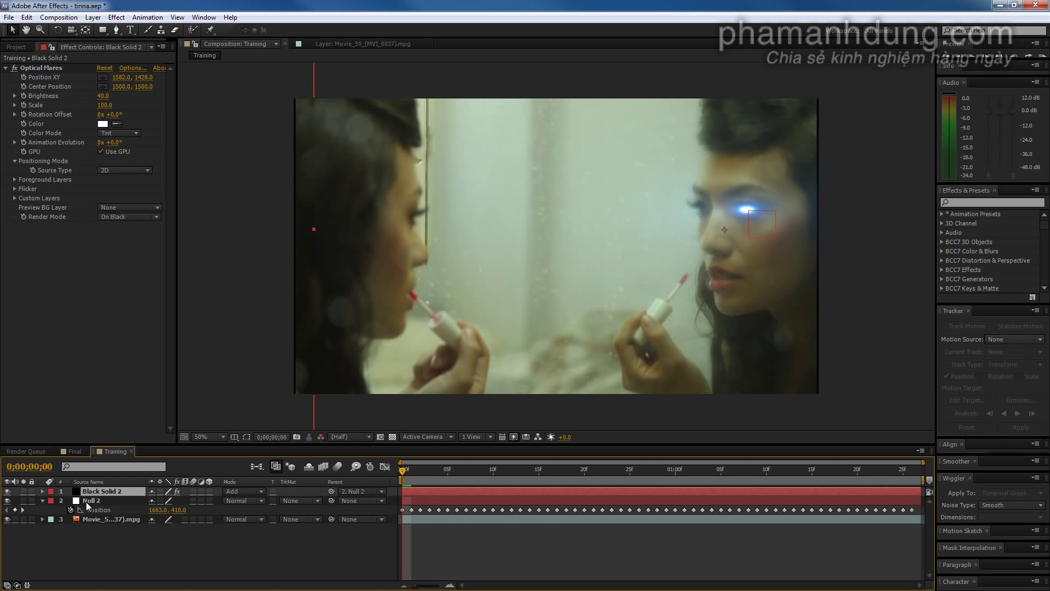
- Hide the timeline's in/out, duration and stretch columns and preview the flare following the eye
{"action": "left_click", "coordinate": [29, 586]}
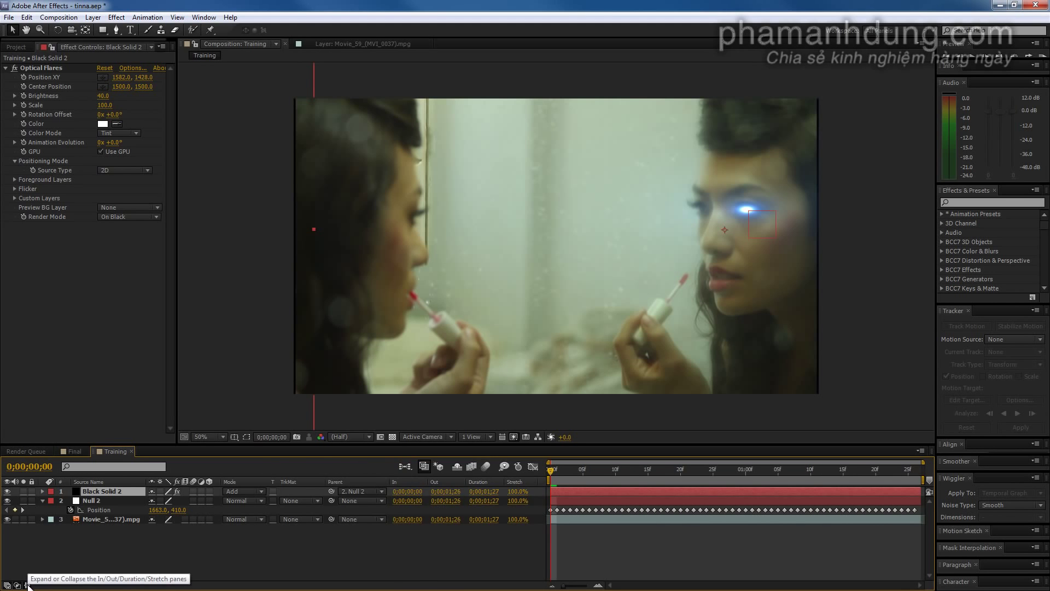
{"action": "left_click", "coordinate": [29, 587]}
{"action": "left_click", "coordinate": [17, 586]}
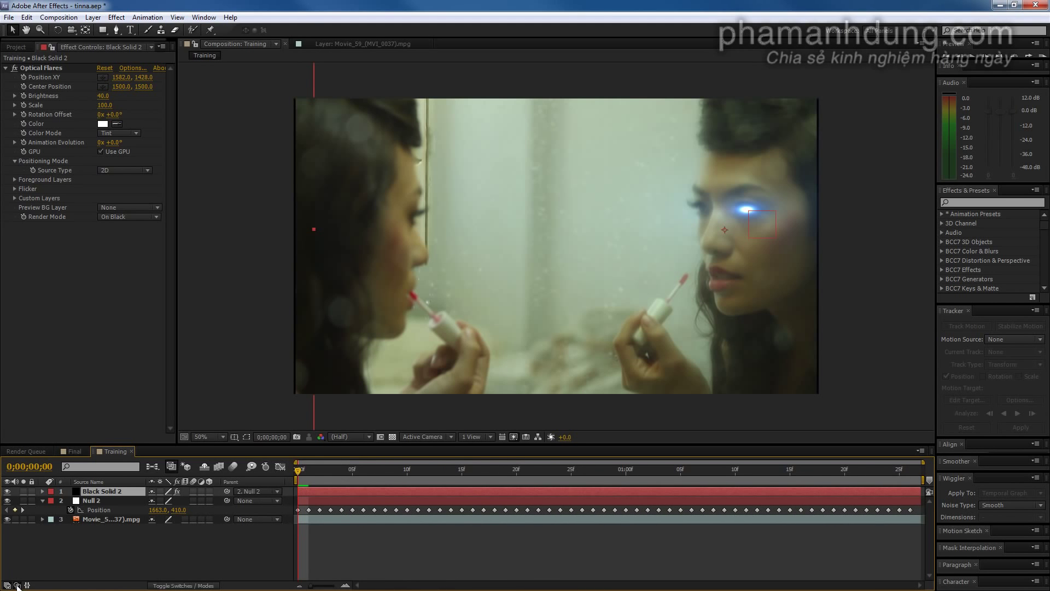
{"action": "left_click", "coordinate": [17, 587]}
{"action": "left_click", "coordinate": [17, 587]}
{"action": "left_click", "coordinate": [18, 587]}
{"action": "left_click", "coordinate": [17, 587]}
{"action": "left_click", "coordinate": [18, 588]}
{"action": "left_click", "coordinate": [18, 587]}
{"action": "left_click", "coordinate": [17, 587]}
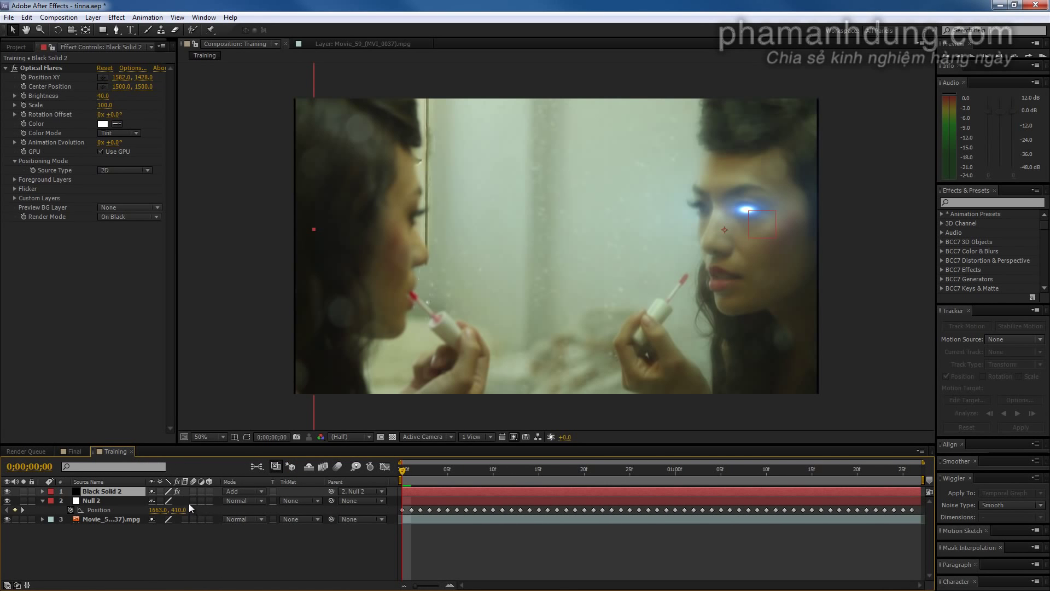
{"action": "key", "text": "space"}
{"action": "key", "text": "space"}
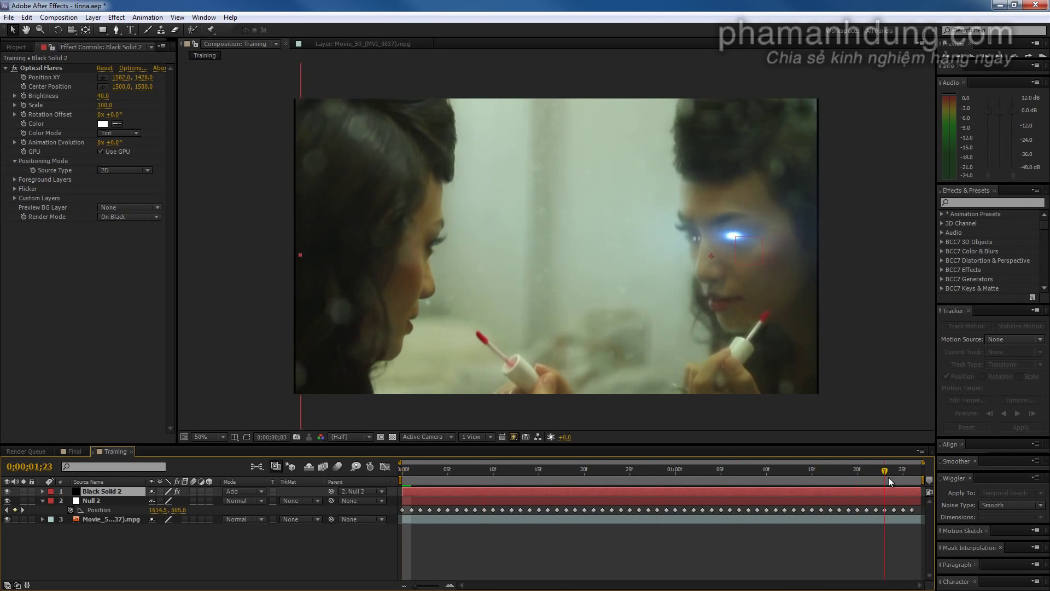
{"action": "key", "text": "space"}
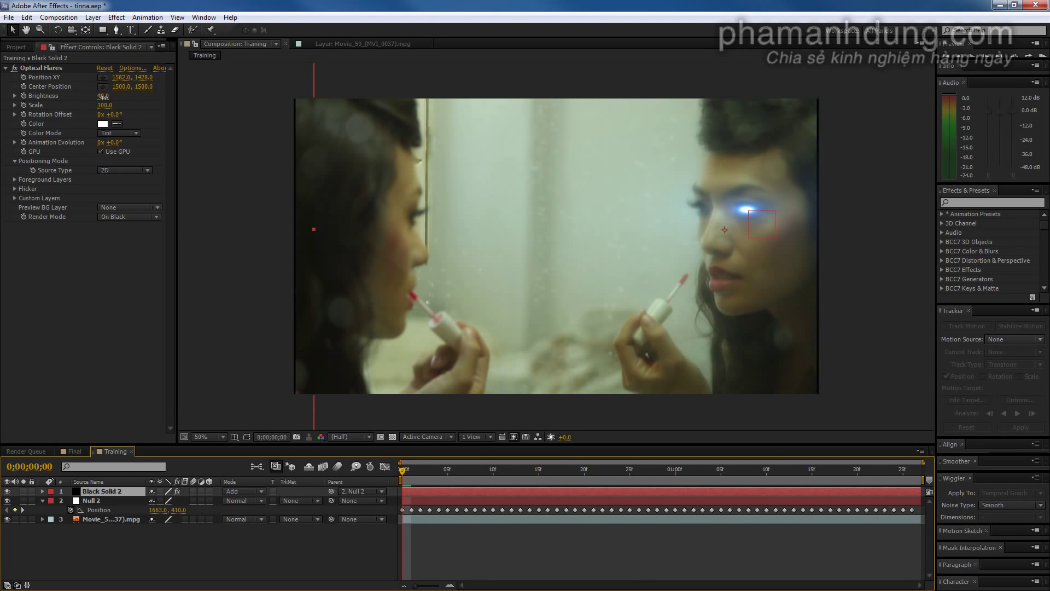
- Raise the Optical Flares Brightness and check the brighter flare across the clip
{"action": "left_click_drag", "start_coordinate": [106, 101], "coordinate": [104, 107]}
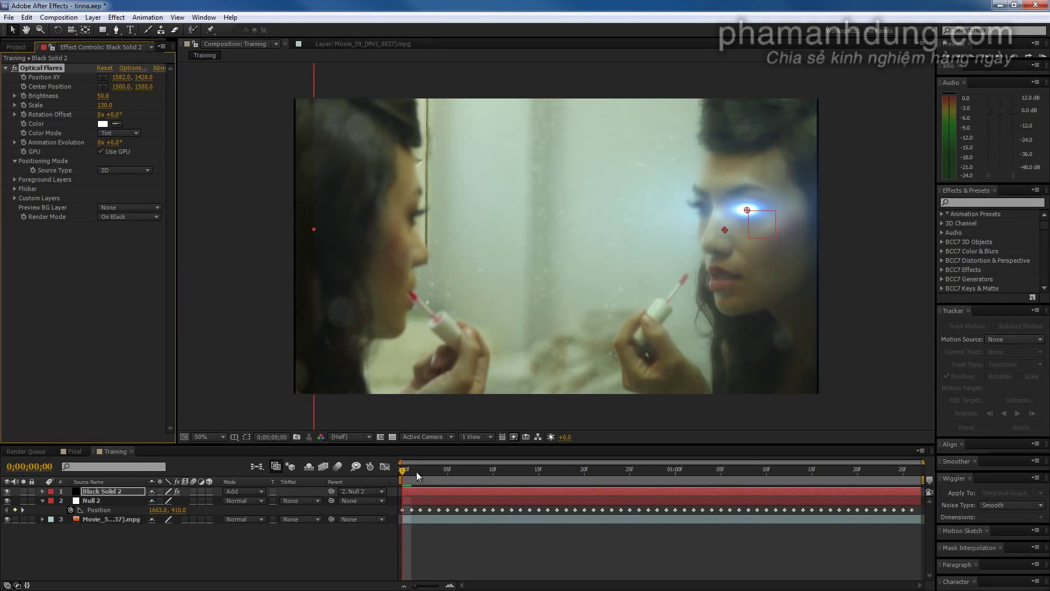
{"action": "left_click_drag", "start_coordinate": [407, 478], "coordinate": [970, 478]}
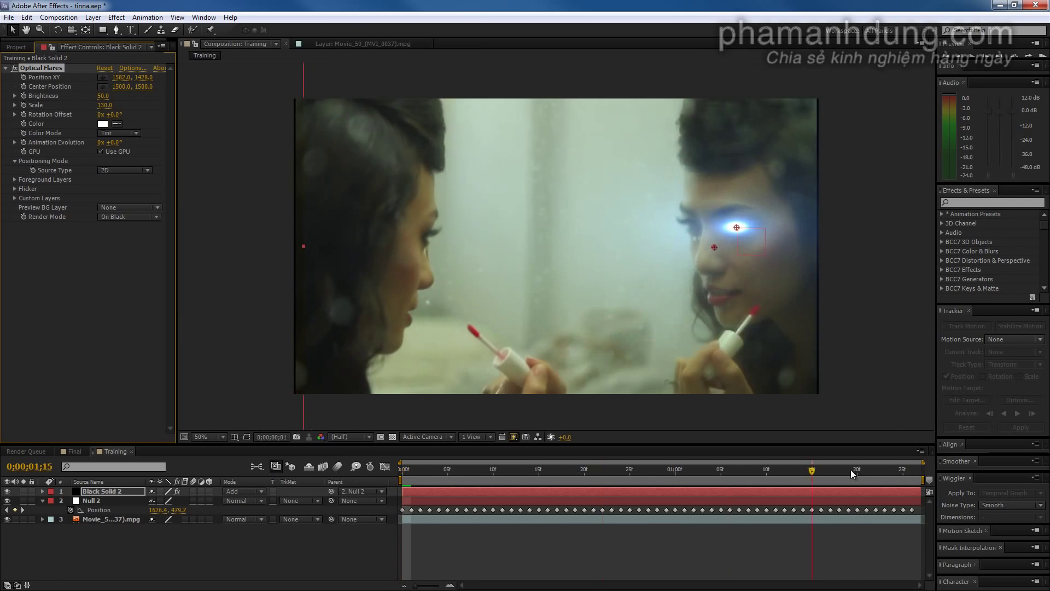
{"action": "key", "text": "space"}
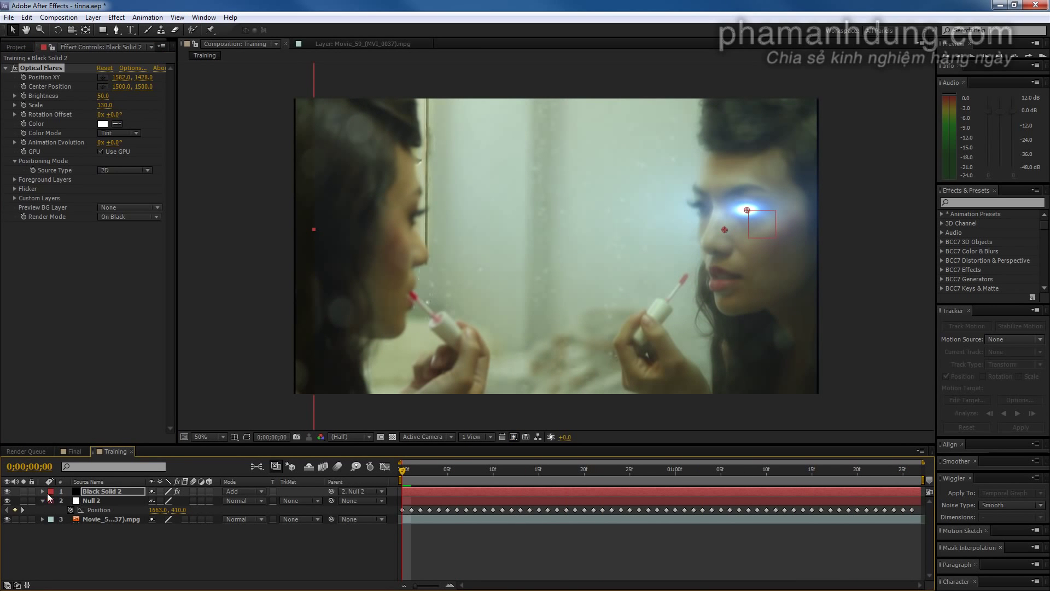
- Keyframe the flare's Brightness at the clip's start and end, select both keys, and expand the Wiggler
{"action": "left_click", "coordinate": [42, 491]}
{"action": "left_click", "coordinate": [52, 500]}
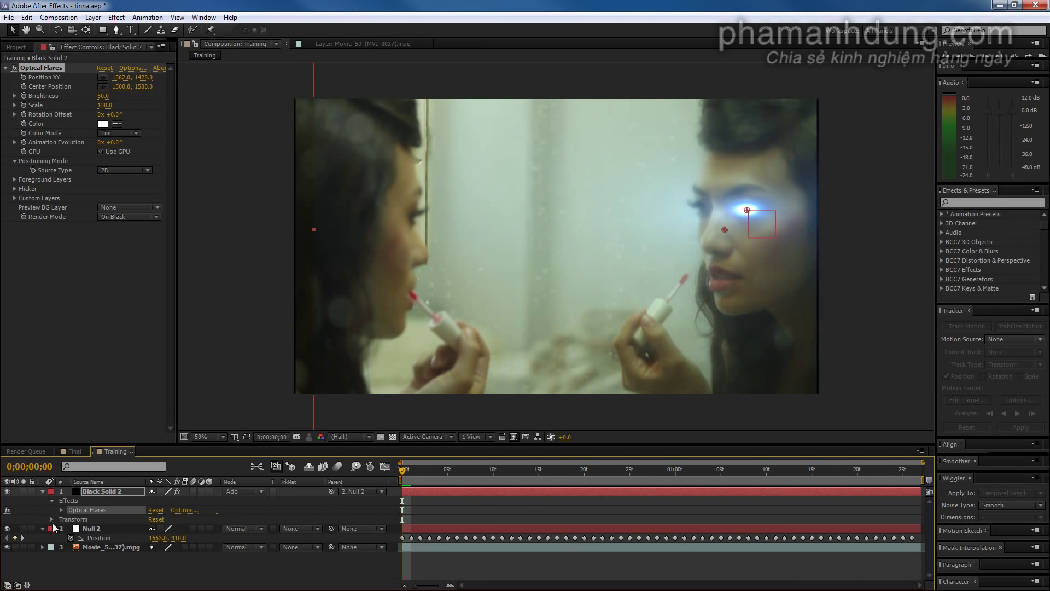
{"action": "left_click", "coordinate": [61, 508]}
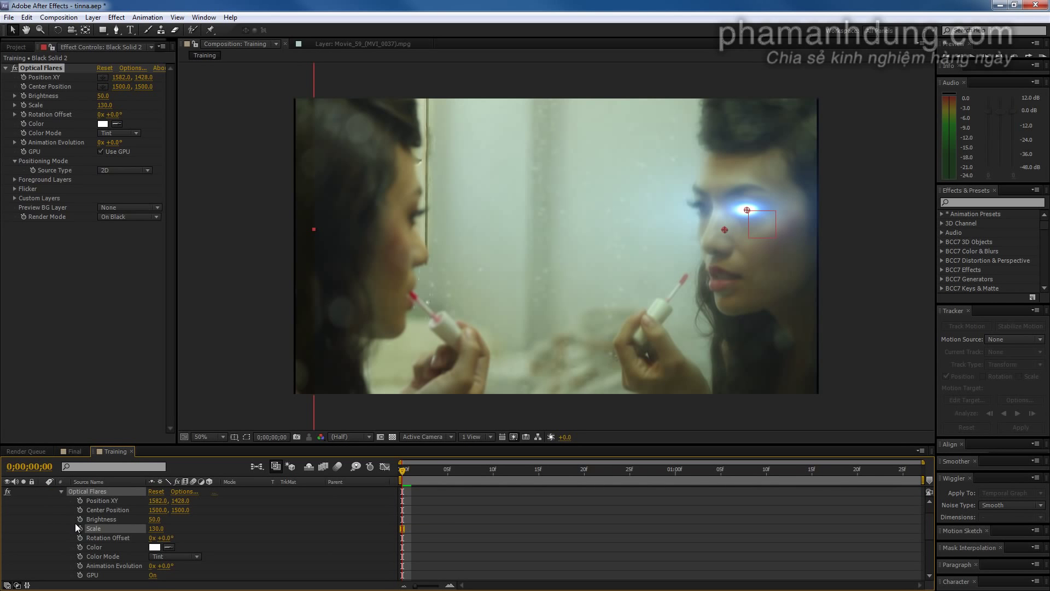
{"action": "left_click", "coordinate": [80, 519]}
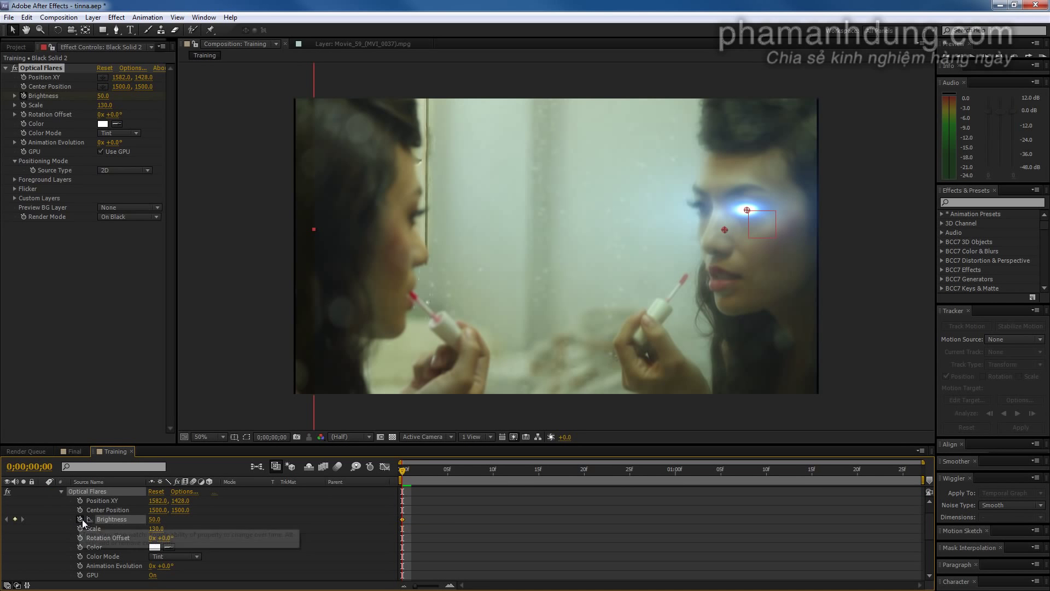
{"action": "left_click_drag", "start_coordinate": [405, 468], "coordinate": [992, 480]}
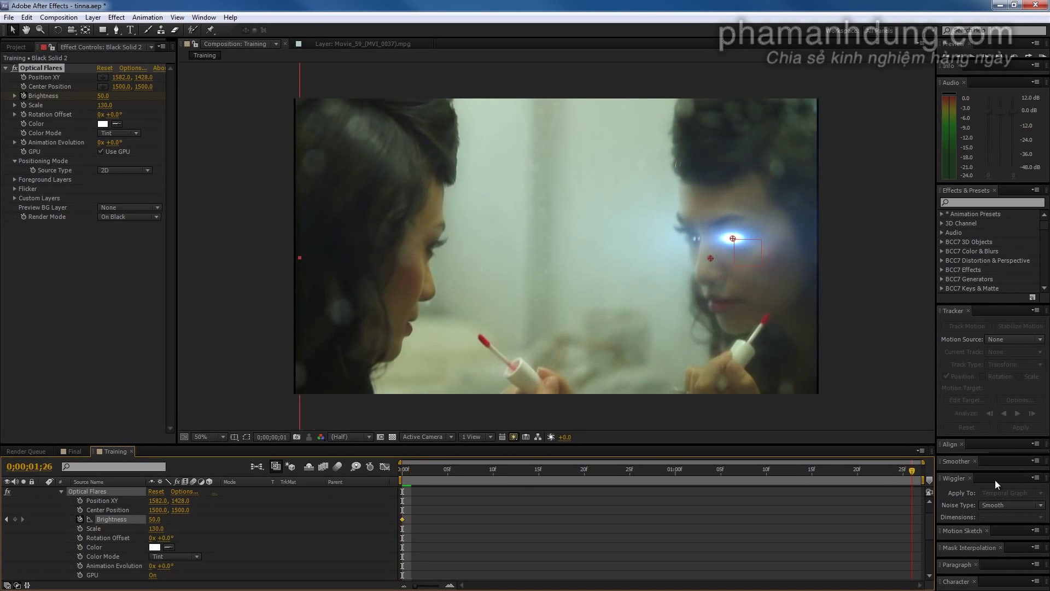
{"action": "left_click", "coordinate": [117, 522]}
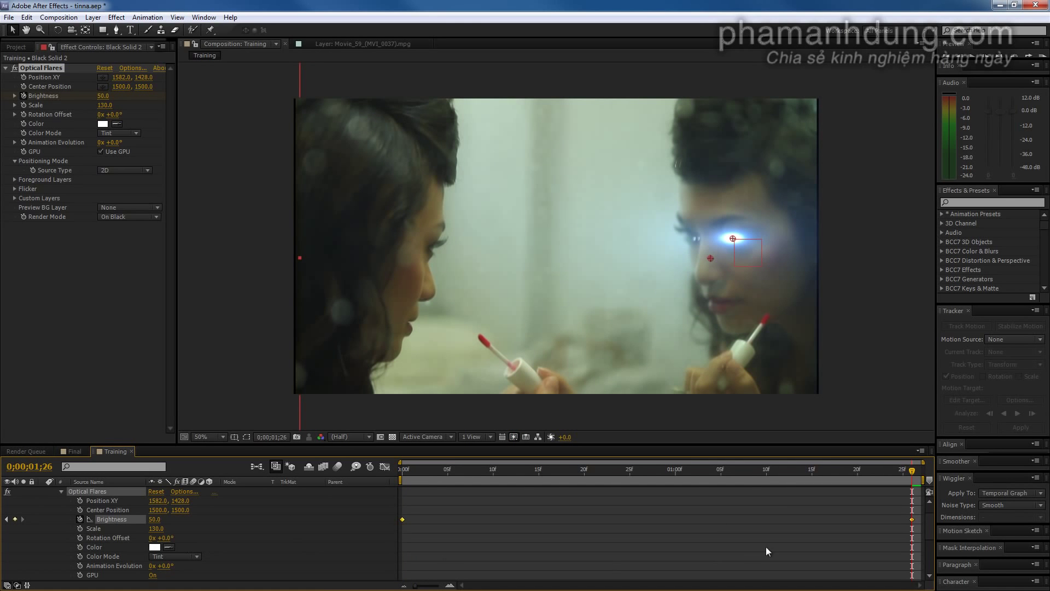
{"action": "left_click", "coordinate": [116, 517]}
{"action": "left_click_drag", "start_coordinate": [995, 471], "coordinate": [998, 459]}
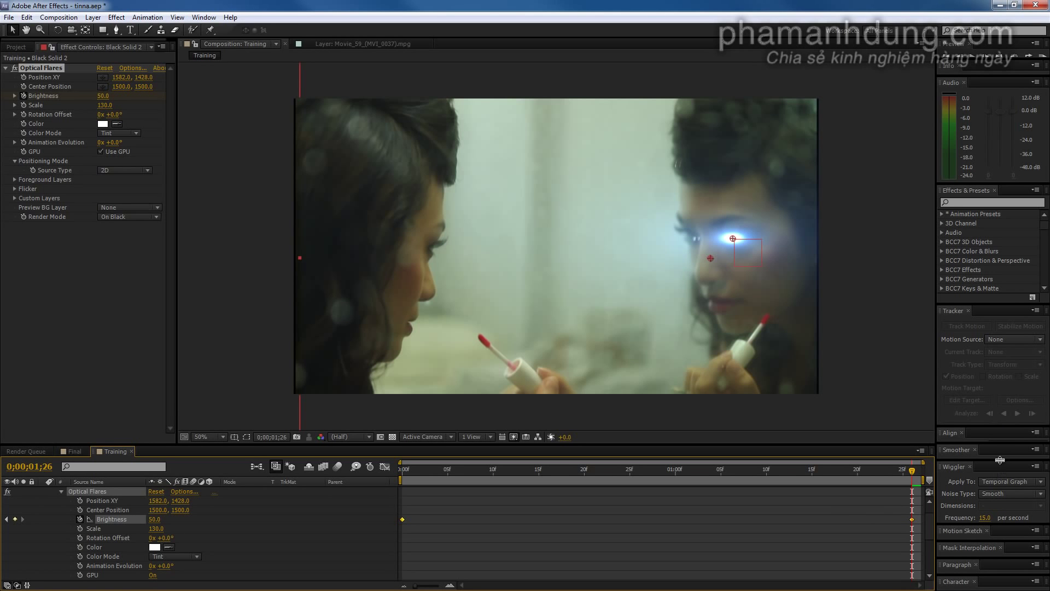
- Apply a trial Brightness wiggle at frequency 16, magnitude 24, preview it, then undo it
{"action": "left_click_drag", "start_coordinate": [1000, 461], "coordinate": [1000, 438]}
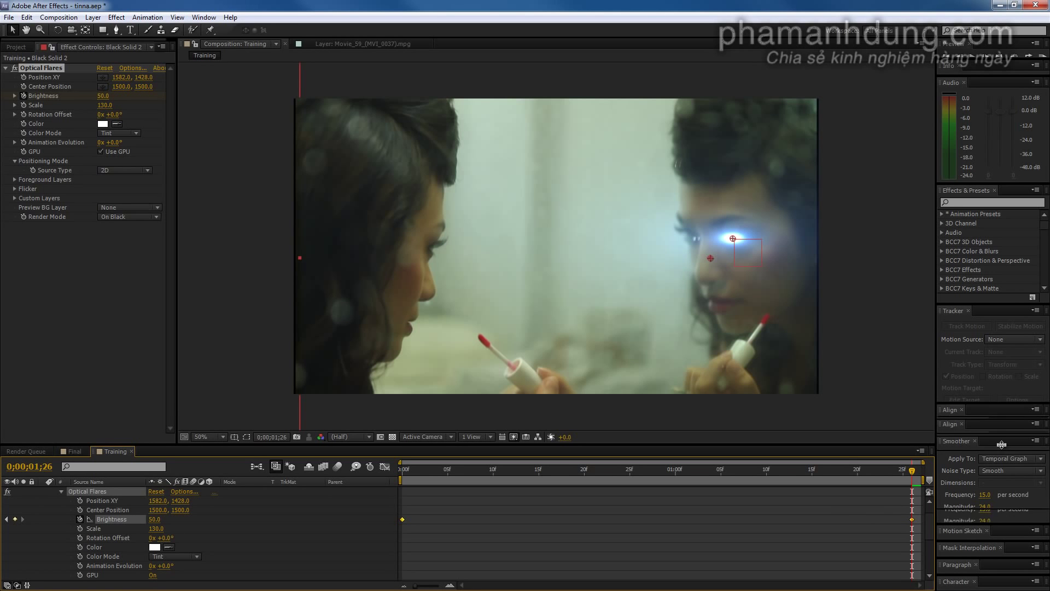
{"action": "left_click", "coordinate": [985, 495]}
{"action": "type", "text": "16"}
{"action": "key", "text": "Return"}
{"action": "left_click", "coordinate": [984, 506]}
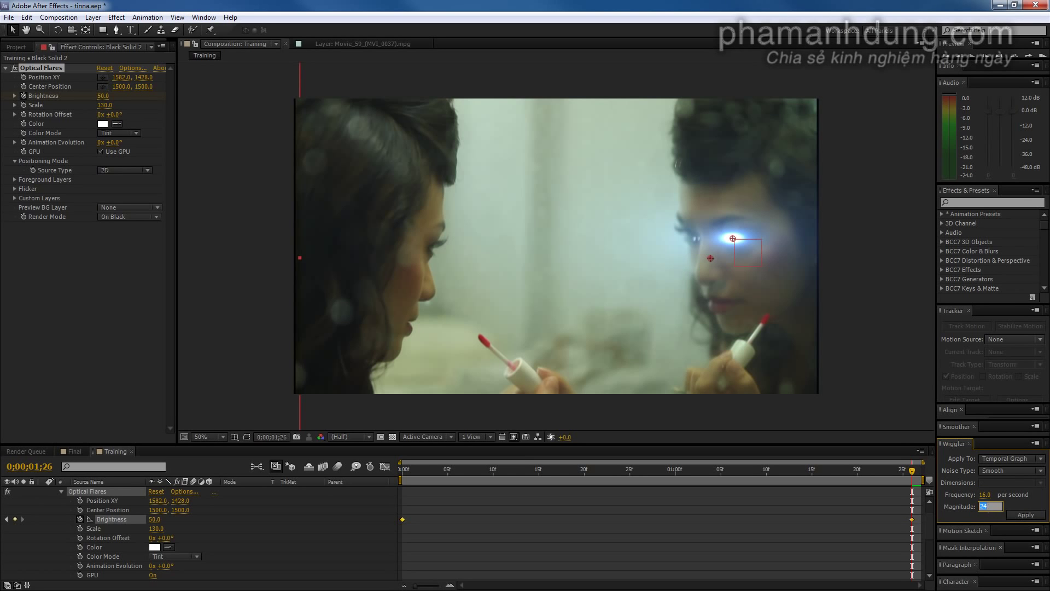
{"action": "type", "text": "2"}
{"action": "key", "text": "Return"}
{"action": "left_click", "coordinate": [1023, 517]}
{"action": "left_click_drag", "start_coordinate": [911, 471], "coordinate": [390, 497]}
{"action": "key", "text": "space"}
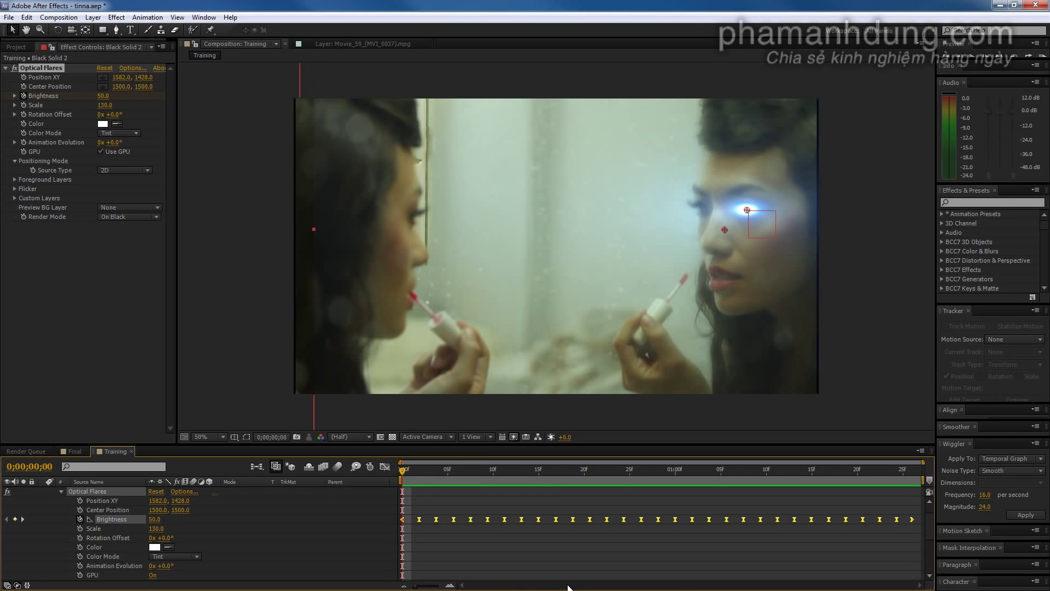
{"action": "left_click", "coordinate": [657, 553]}
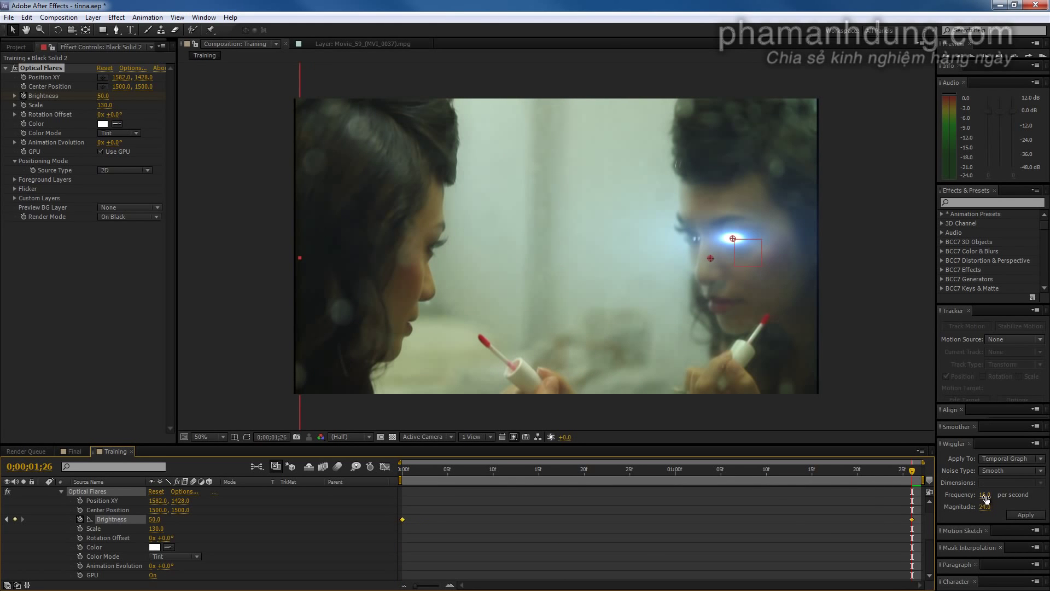
- Try a frequency 9 wiggle, preview it, and undo it
{"action": "left_click", "coordinate": [985, 495]}
{"action": "type", "text": "9"}
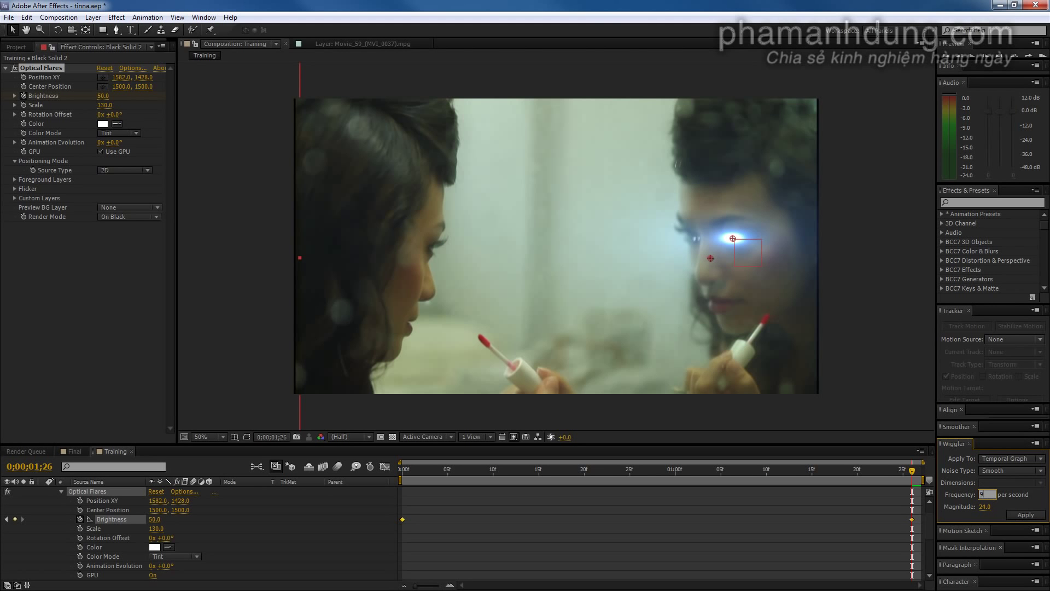
{"action": "left_click", "coordinate": [1026, 517]}
{"action": "key", "text": "space"}
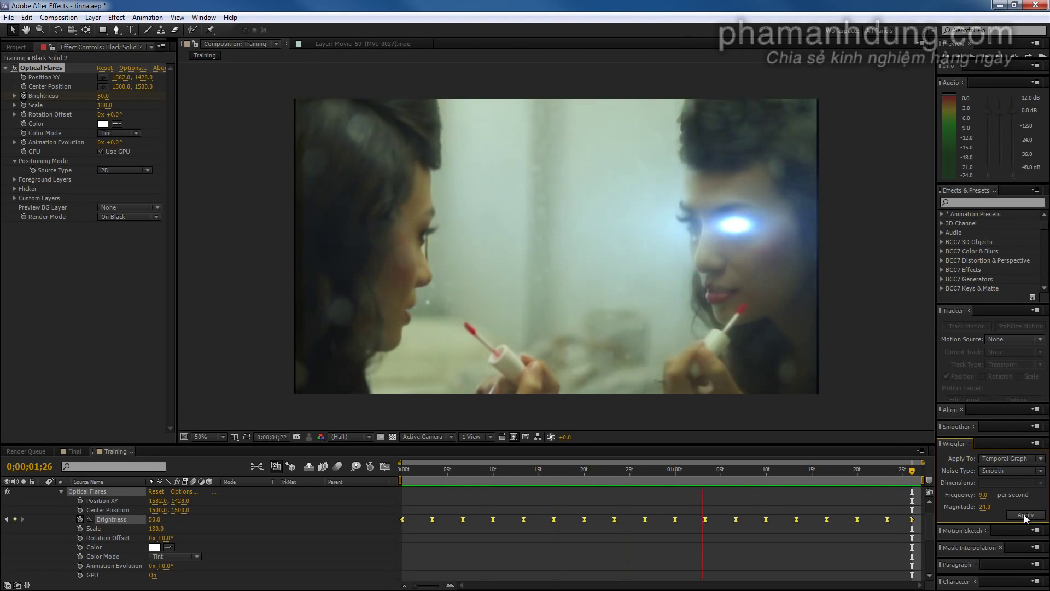
{"action": "key", "text": "space"}
{"action": "key", "text": "ctrl+z"}
- Try a frequency 14 wiggle, preview it, and undo it
{"action": "left_click", "coordinate": [982, 494]}
{"action": "key", "text": "Return"}
{"action": "left_click", "coordinate": [1025, 517]}
{"action": "key", "text": "space"}
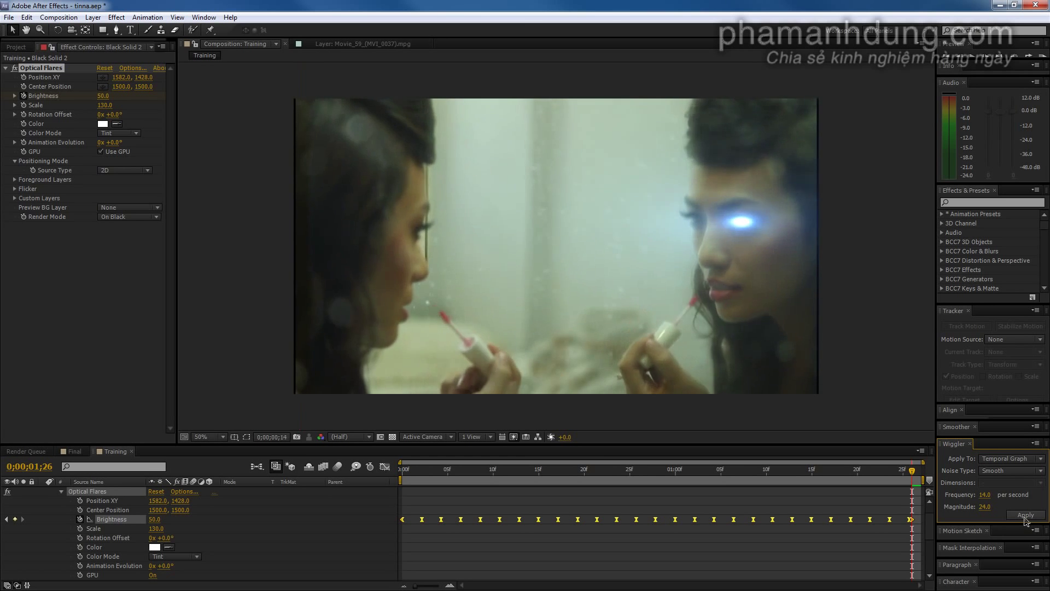
{"action": "key", "text": "space"}
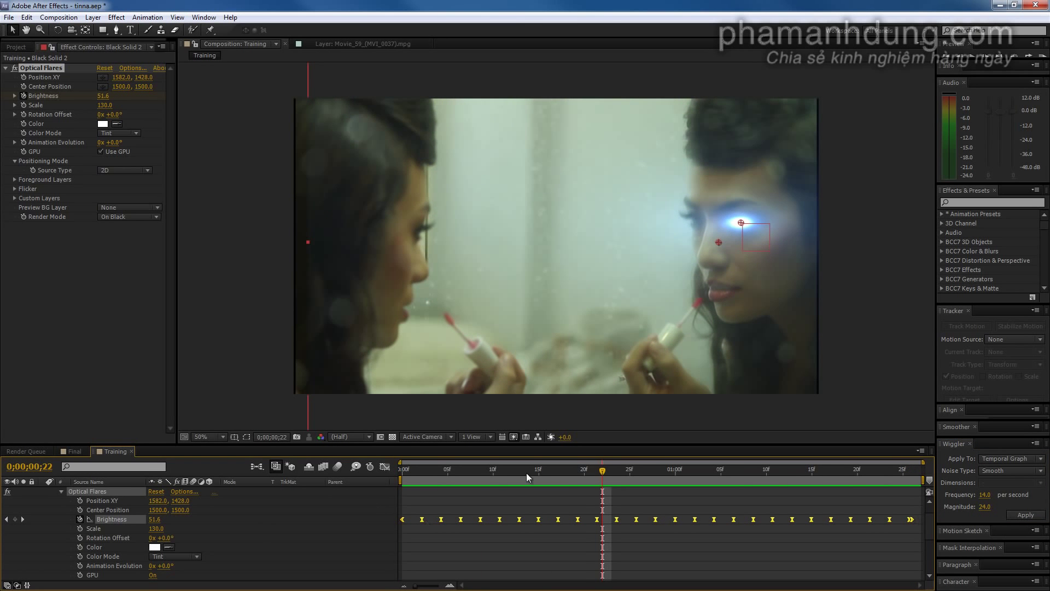
{"action": "key", "text": "Home"}
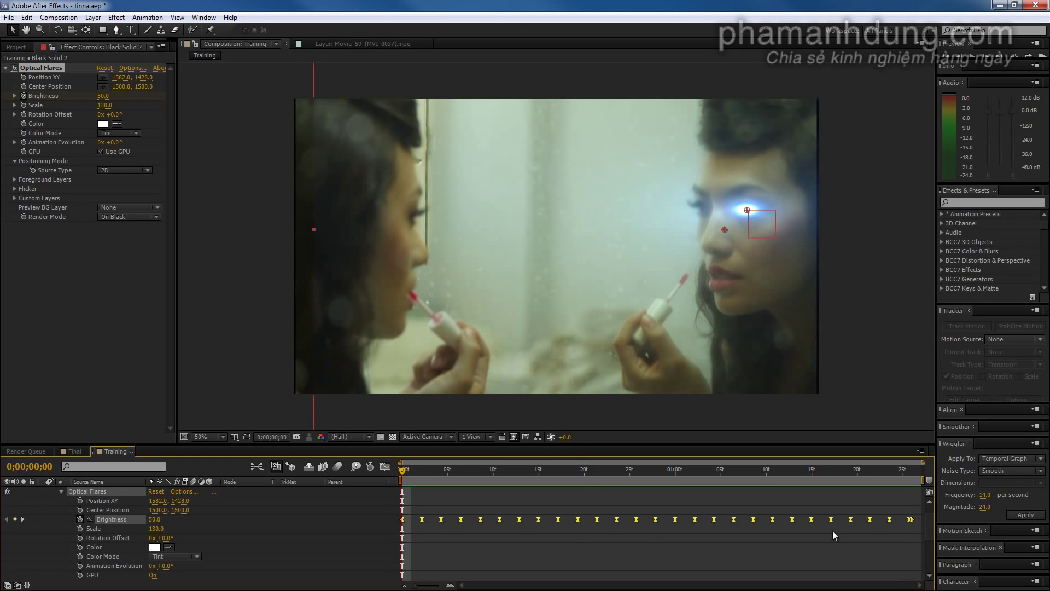
{"action": "key", "text": "ctrl+z"}
- Apply the wiggle at frequency 14 and magnitude 32, then preview the flicker
{"action": "key", "text": "End"}
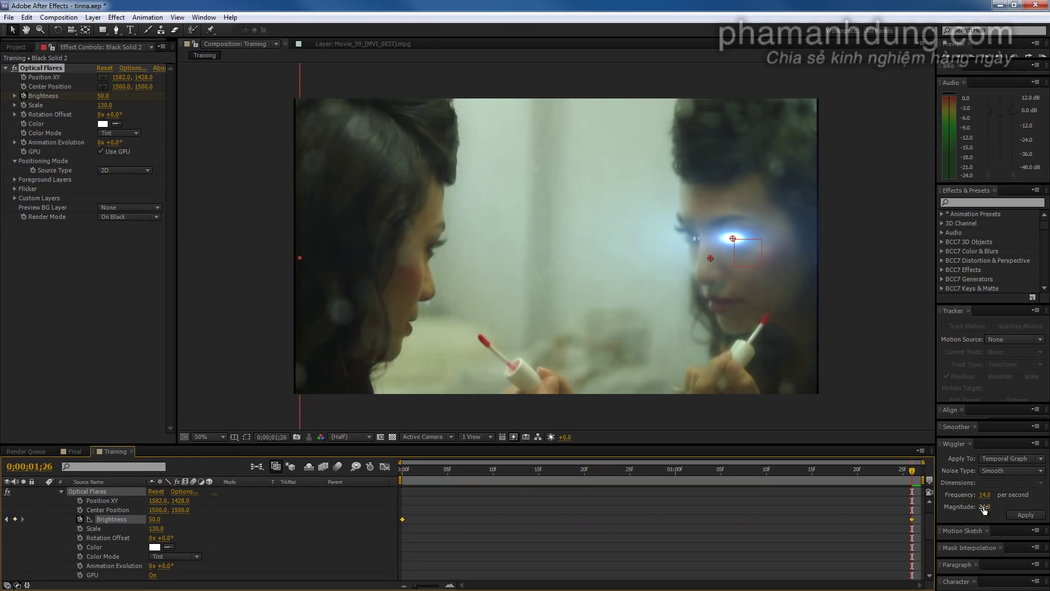
{"action": "left_click", "coordinate": [984, 507]}
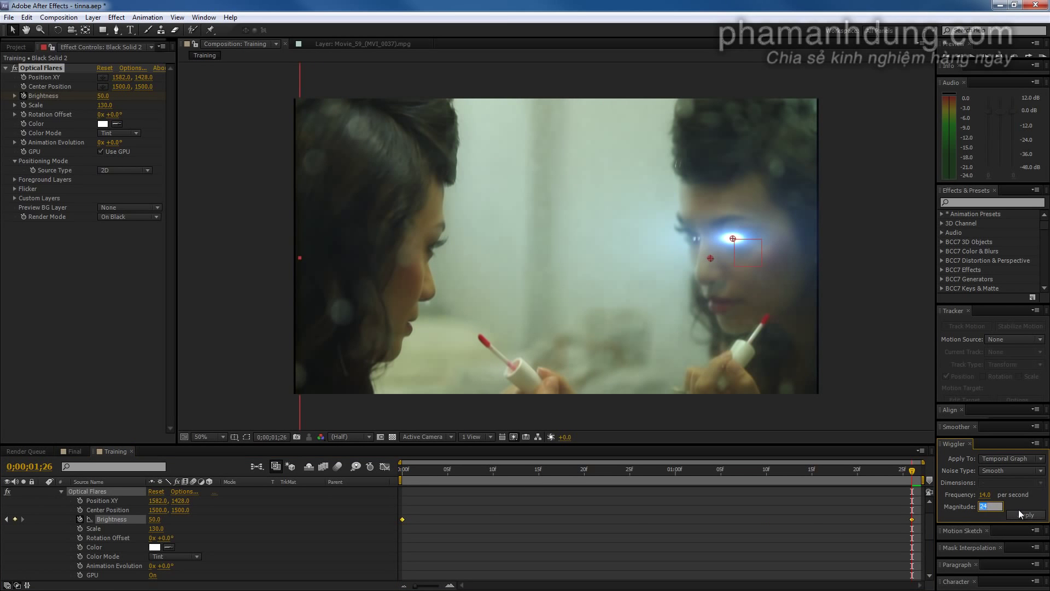
{"action": "type", "text": "32"}
{"action": "left_click", "coordinate": [1026, 516]}
{"action": "key", "text": "space"}
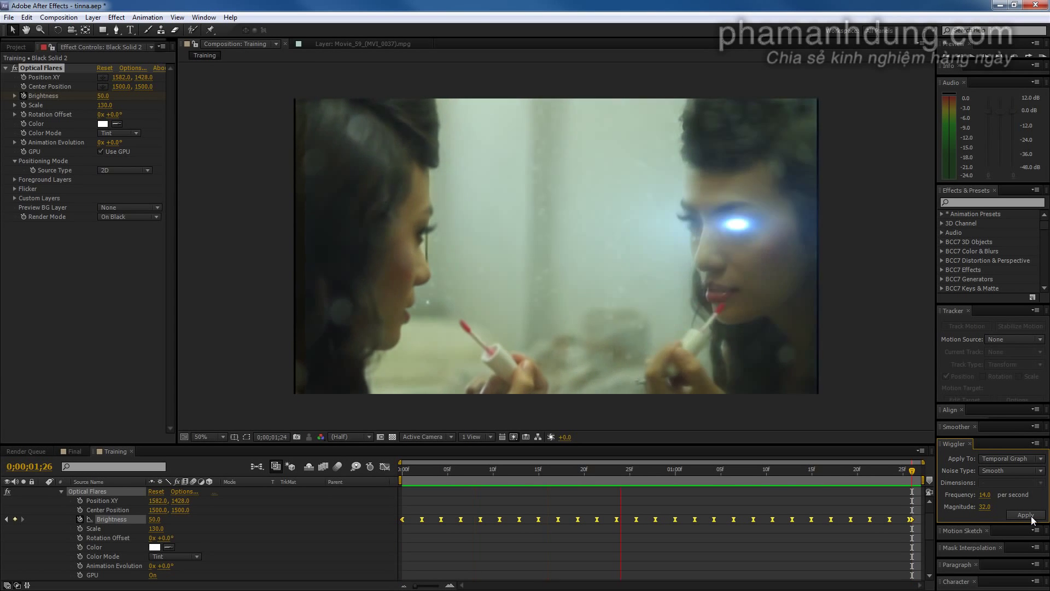
{"action": "key", "text": "space"}
{"action": "left_click_drag", "start_coordinate": [422, 481], "coordinate": [389, 468]}
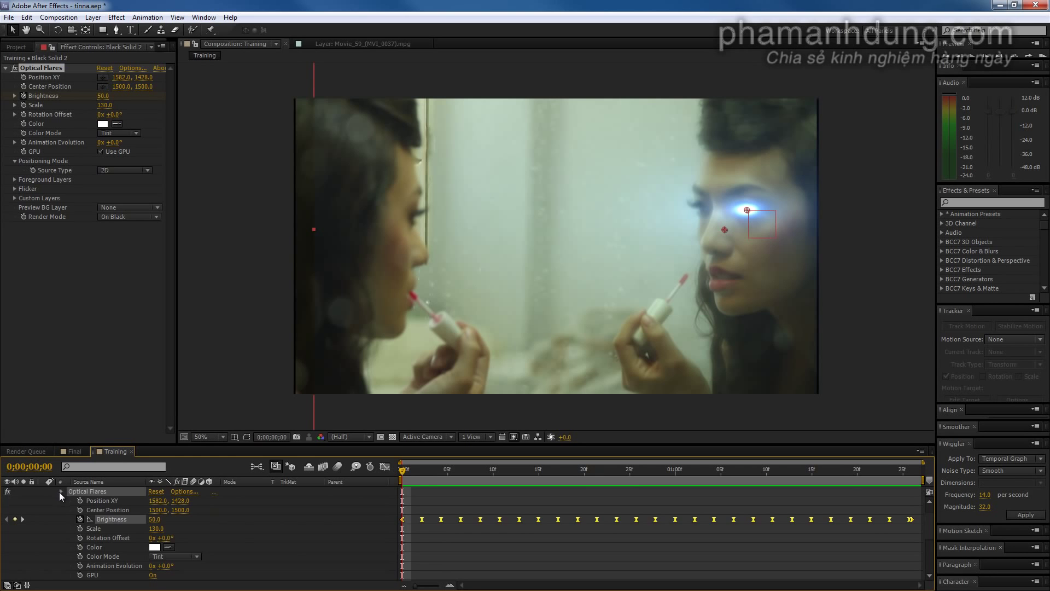
- Duplicate the Black Solid 2 flare layer and move the copy onto the other eye at scale 60
{"action": "left_click", "coordinate": [61, 491]}
{"action": "left_click", "coordinate": [107, 493]}
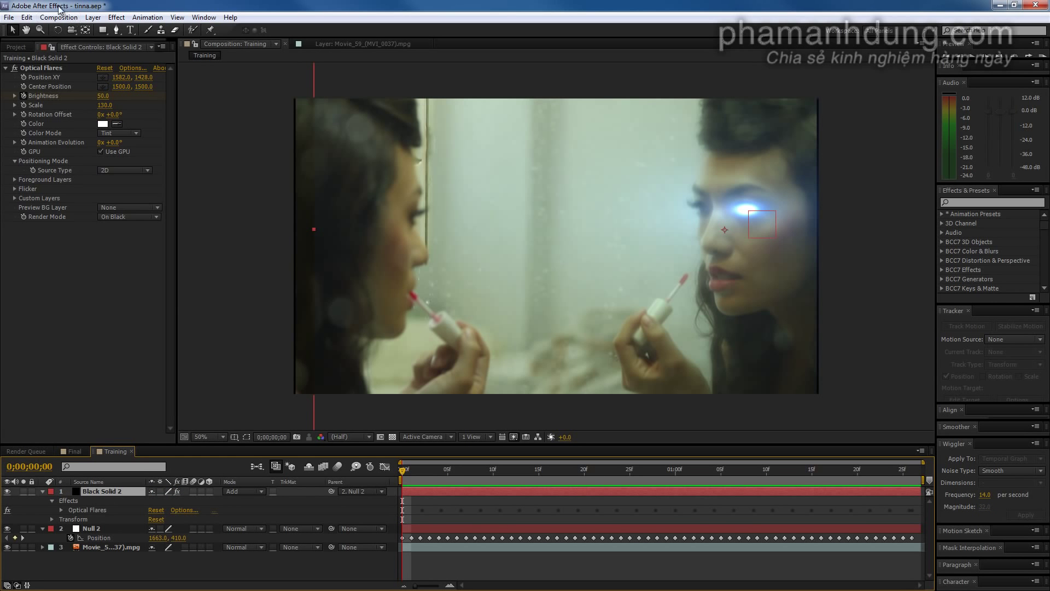
{"action": "left_click", "coordinate": [27, 17]}
{"action": "left_click", "coordinate": [46, 82]}
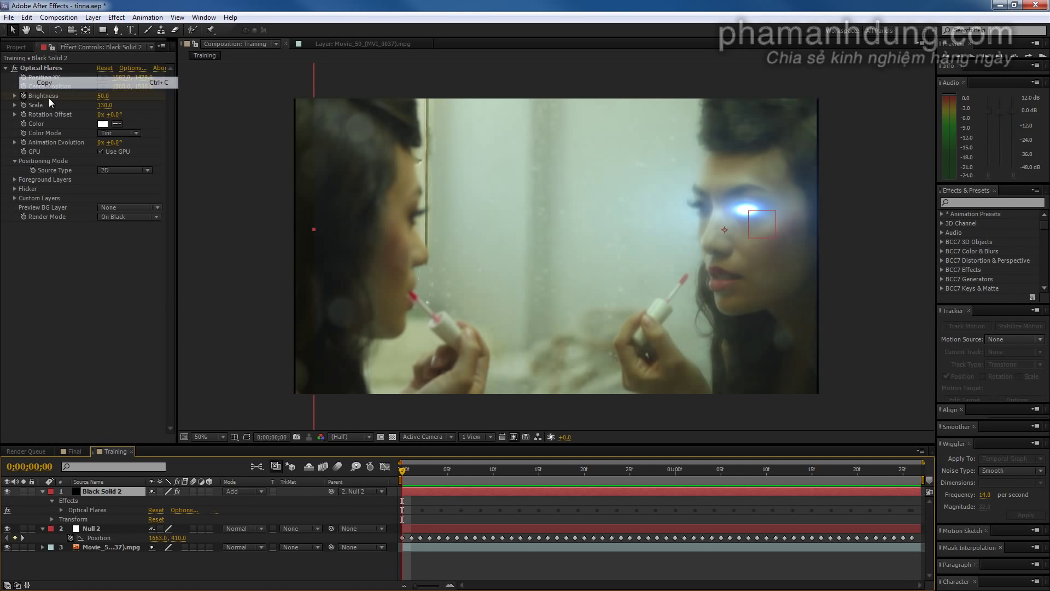
{"action": "left_click", "coordinate": [26, 17]}
{"action": "left_click", "coordinate": [47, 106]}
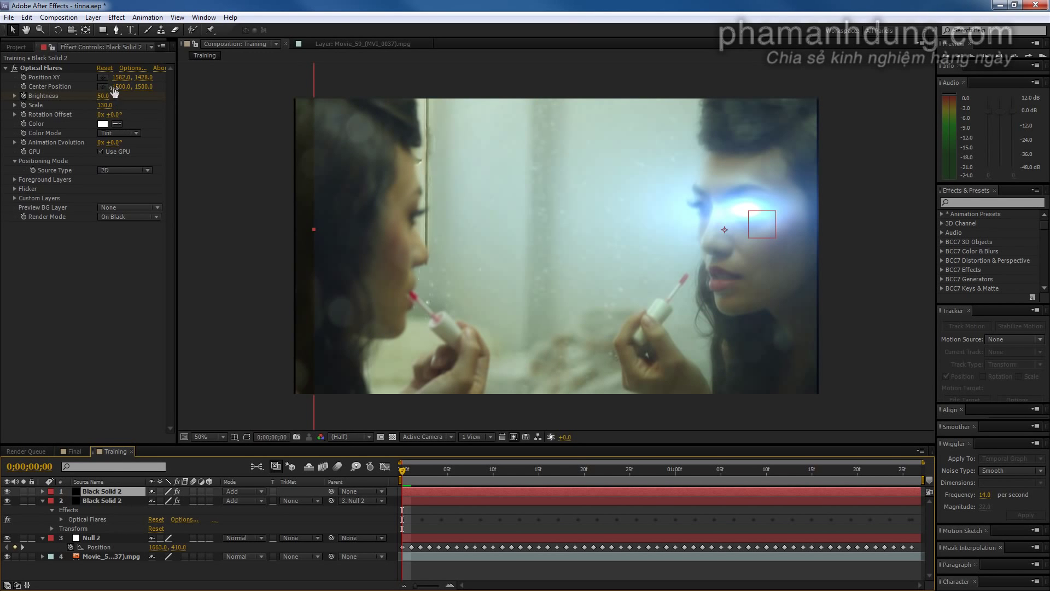
{"action": "mouse_move", "coordinate": [118, 79]}
{"action": "left_mouse_down"}
{"action": "mouse_move", "coordinate": [32, 88]}
{"action": "mouse_move", "coordinate": [49, 88]}
{"action": "left_mouse_up"}
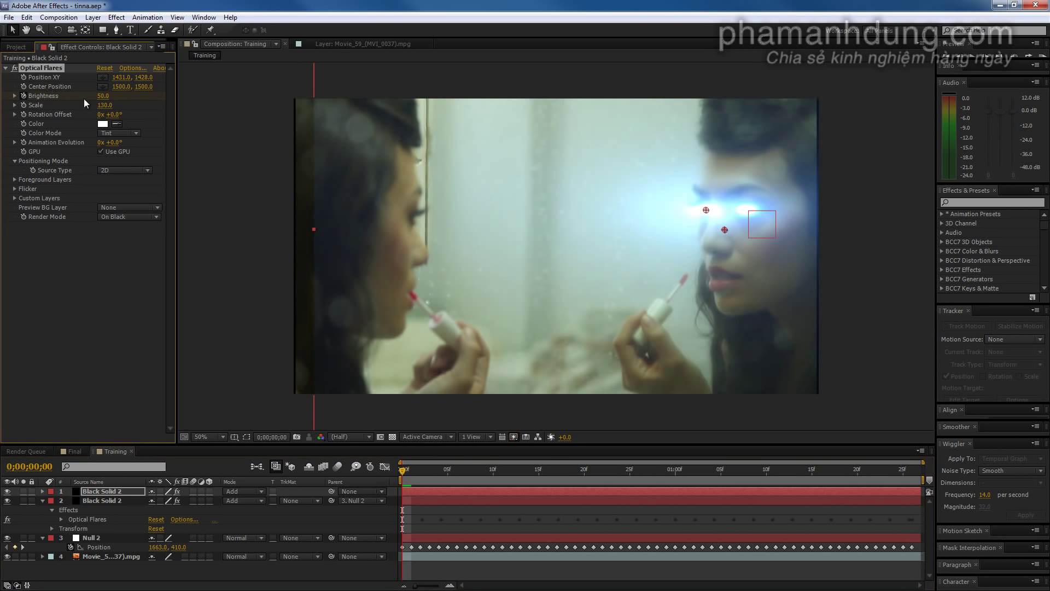
{"action": "mouse_move", "coordinate": [104, 106]}
{"action": "left_mouse_down"}
{"action": "mouse_move", "coordinate": [96, 95]}
{"action": "mouse_move", "coordinate": [110, 77]}
{"action": "left_mouse_up"}
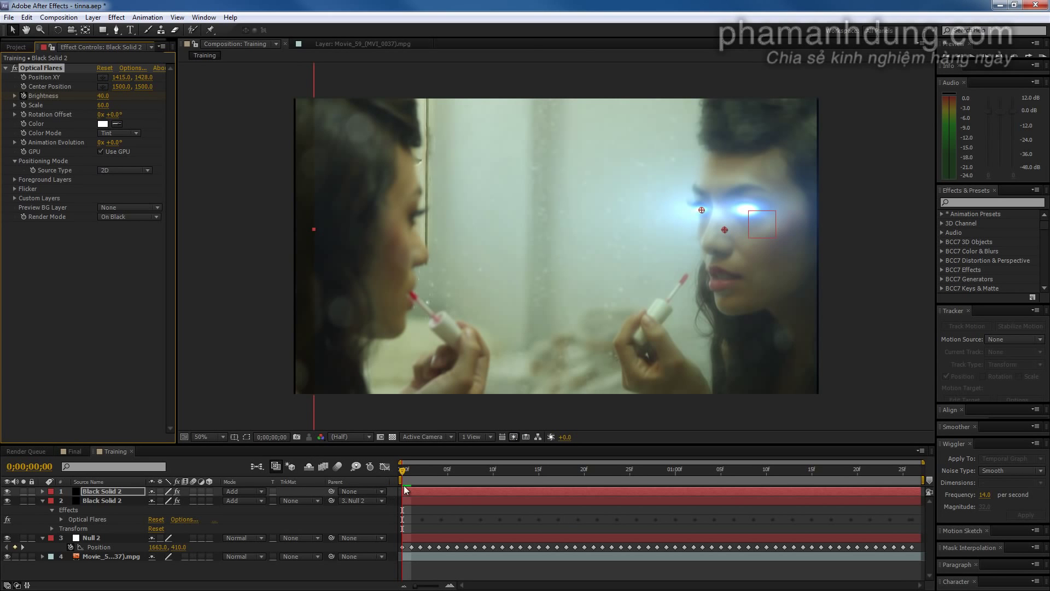
- Parent the second flare layer to Null 2 and preview both glows tracking the eyes
{"action": "left_click", "coordinate": [129, 491]}
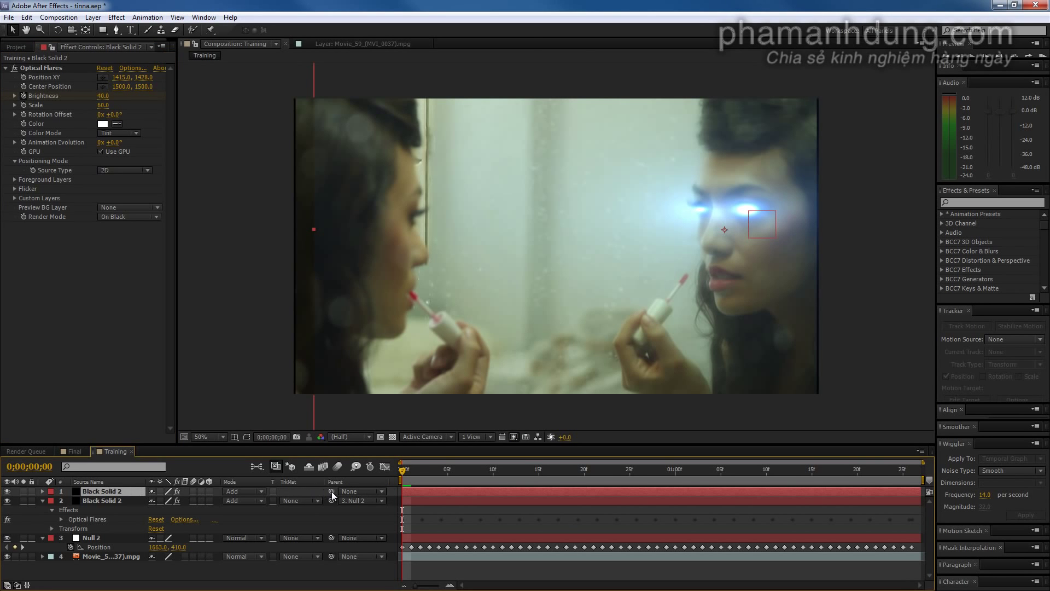
{"action": "left_click_drag", "start_coordinate": [331, 491], "coordinate": [96, 538]}
{"action": "mouse_move", "coordinate": [414, 471]}
{"action": "left_mouse_down"}
{"action": "mouse_move", "coordinate": [869, 480]}
{"action": "mouse_move", "coordinate": [195, 468]}
{"action": "left_mouse_up"}
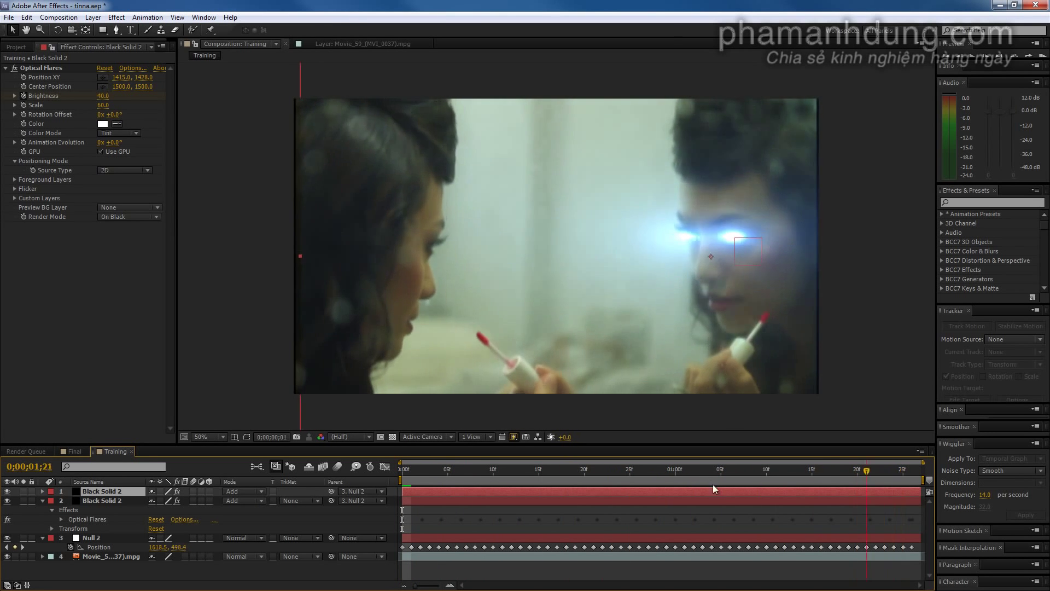
{"action": "key", "text": "space"}
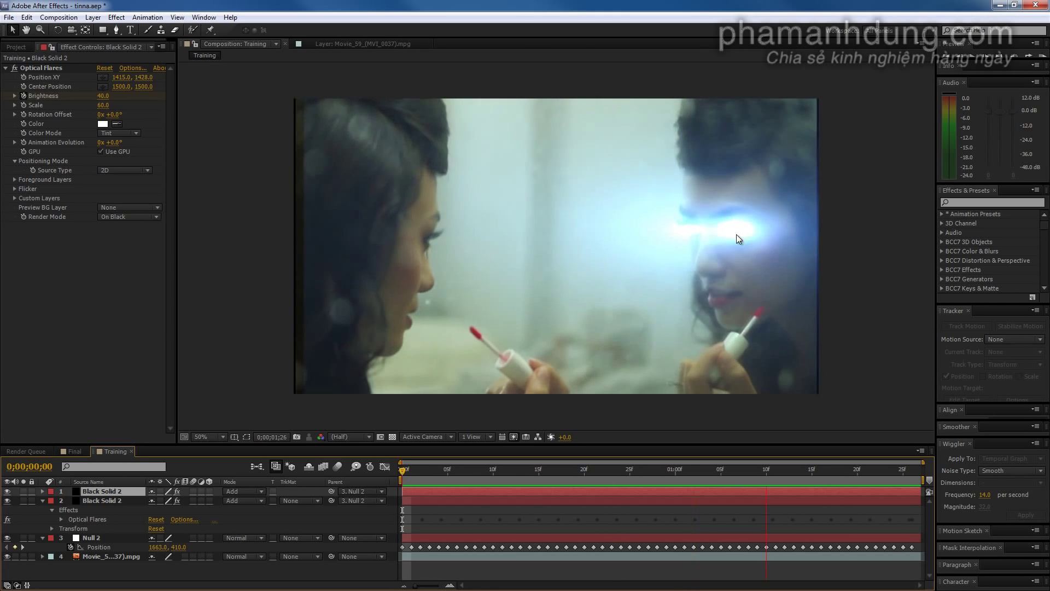
{"action": "key", "text": "space"}
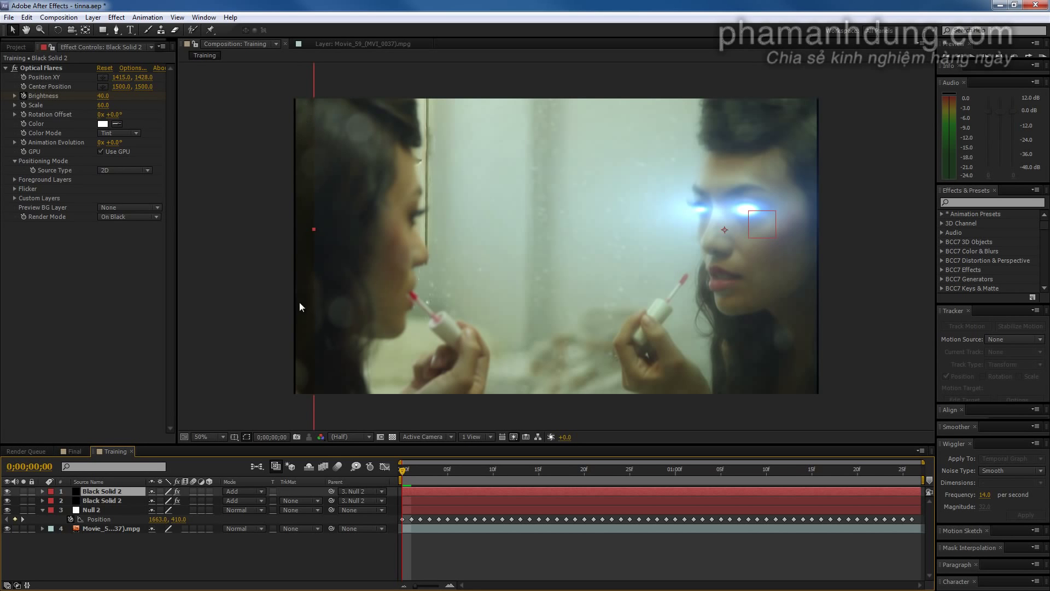
- Compare the two flares' settings: brightness 50, scale 130 versus brightness 40, scale 60
{"action": "left_click", "coordinate": [116, 497]}
{"action": "left_click", "coordinate": [113, 491]}
{"action": "left_click", "coordinate": [118, 500]}
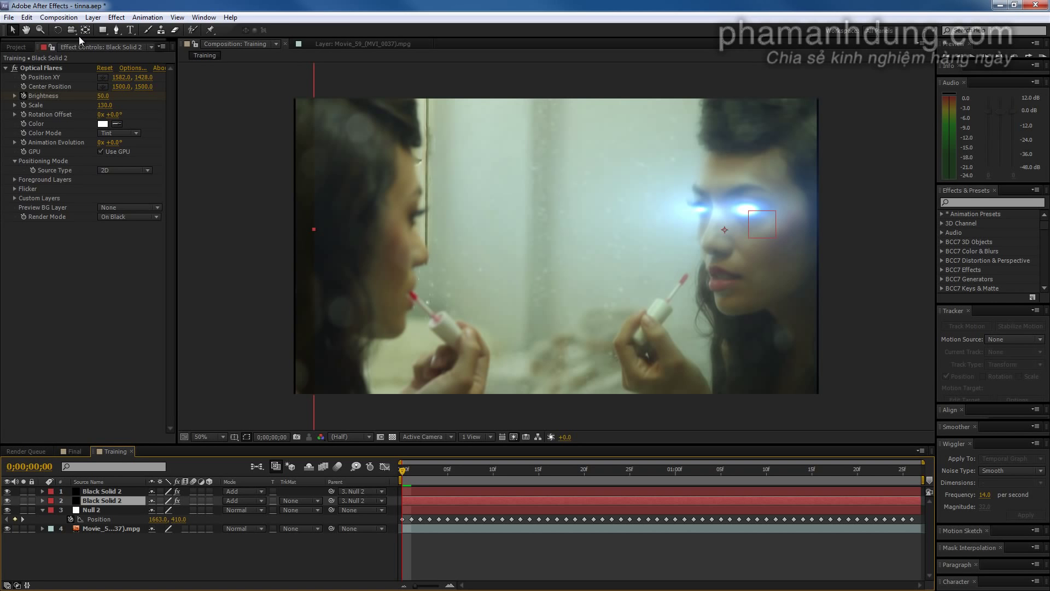
- Set the selected flare solid's width to 5000 px in Solid Settings
{"action": "left_click", "coordinate": [92, 18]}
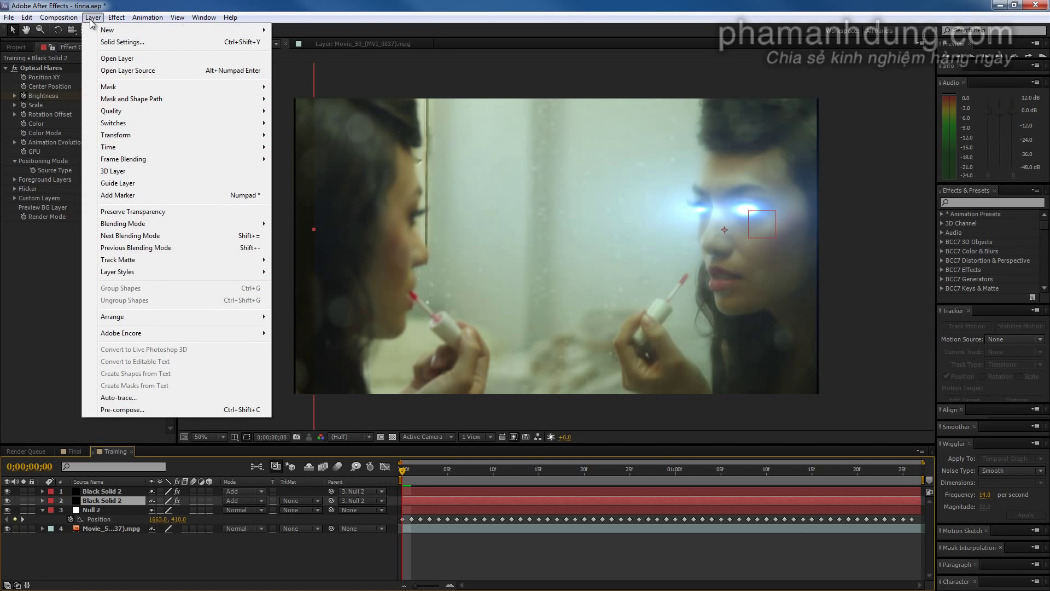
{"action": "left_click", "coordinate": [78, 441]}
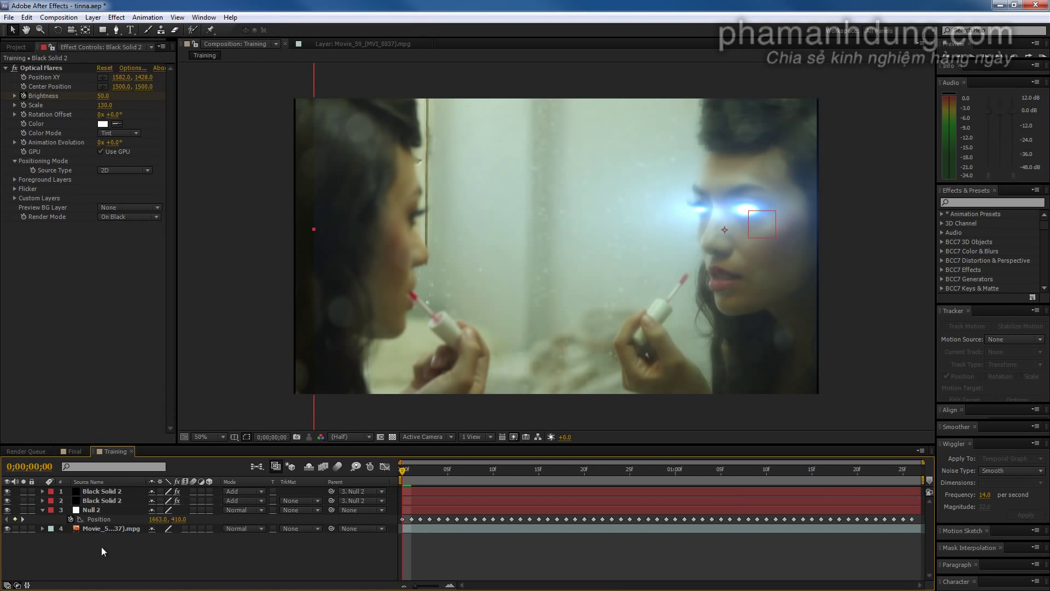
{"action": "left_click", "coordinate": [93, 17]}
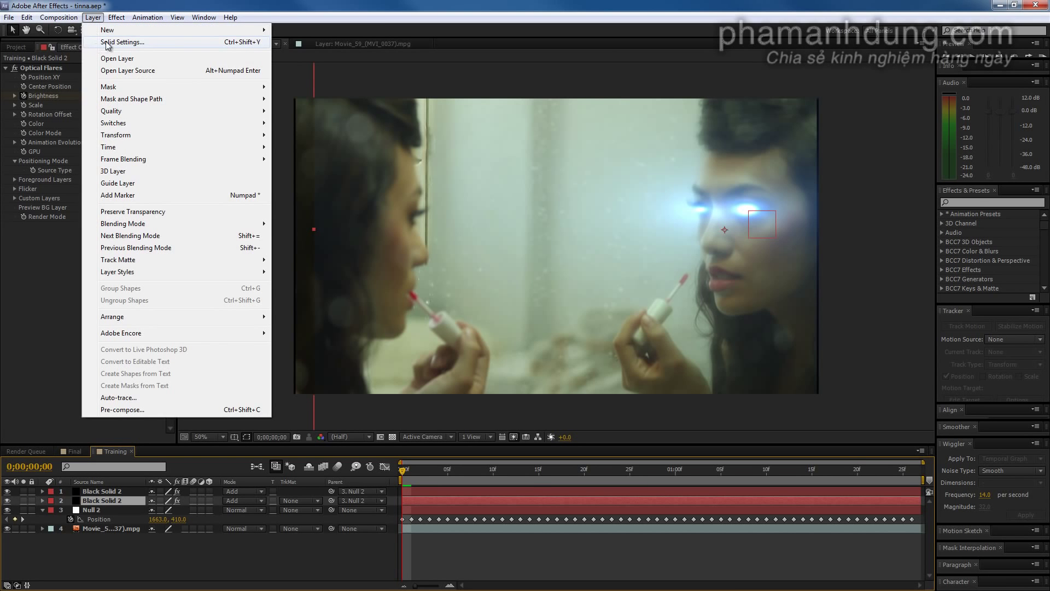
{"action": "left_click", "coordinate": [113, 44]}
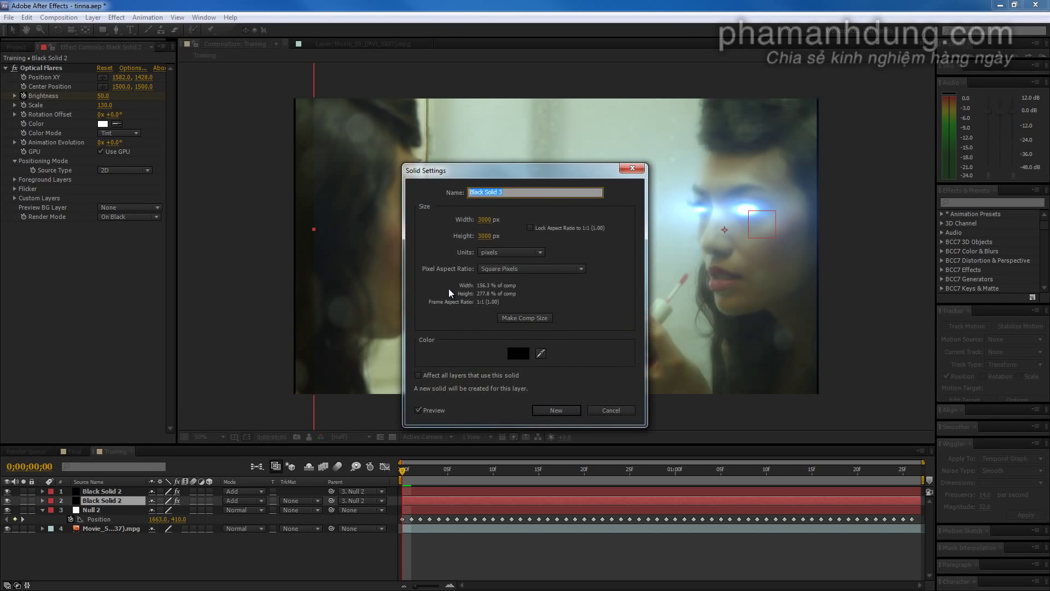
{"action": "left_click", "coordinate": [486, 220]}
{"action": "left_click", "coordinate": [480, 221]}
{"action": "type", "text": "5000"}
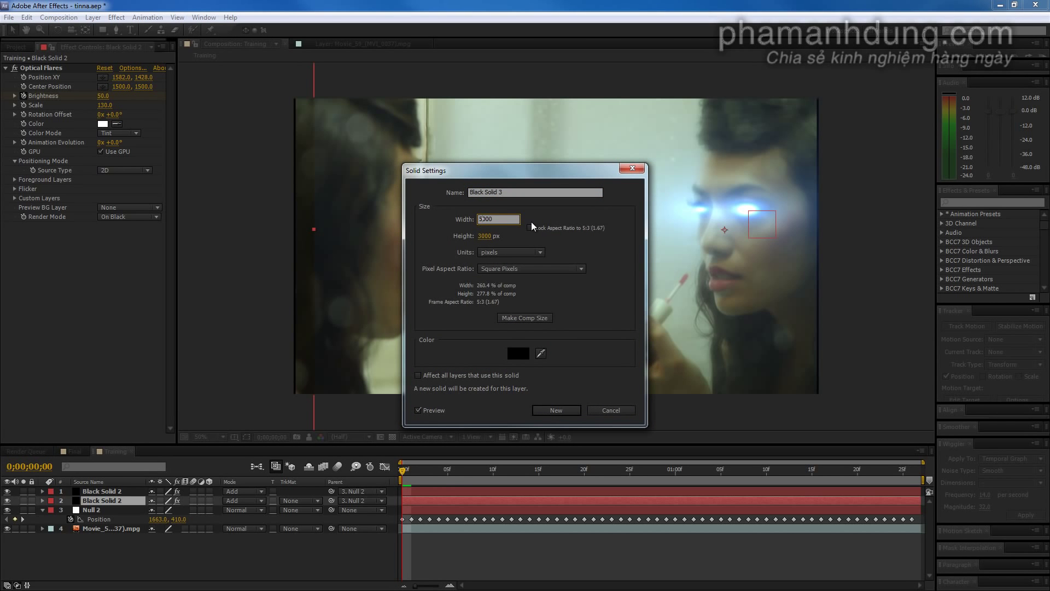
{"action": "key", "text": "Return"}
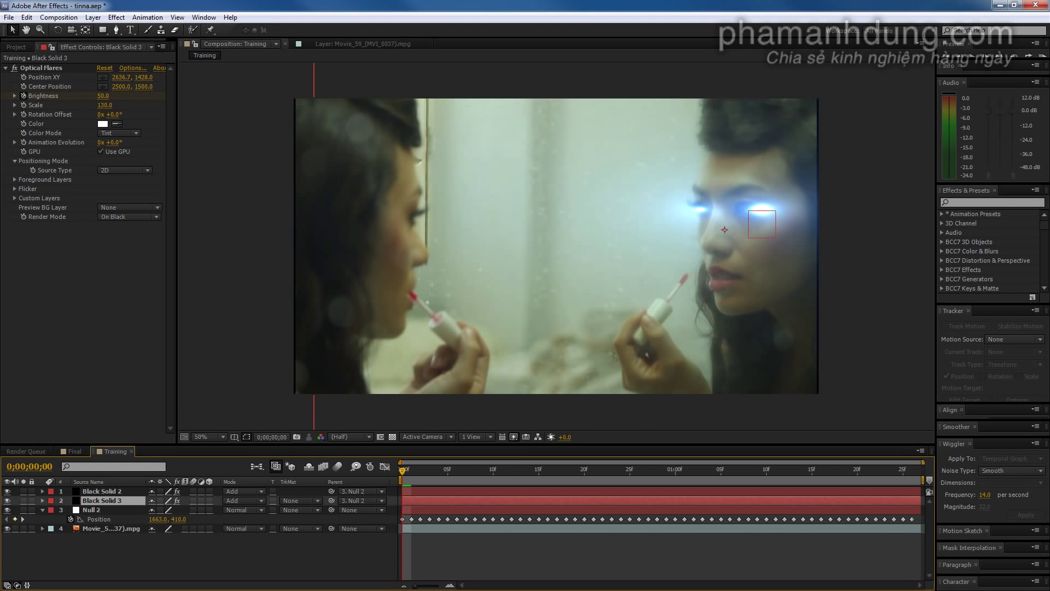
- Widen the other flare solid to 5000 px as well and check the flares mid-clip
{"action": "left_click", "coordinate": [117, 491]}
{"action": "left_click", "coordinate": [93, 17]}
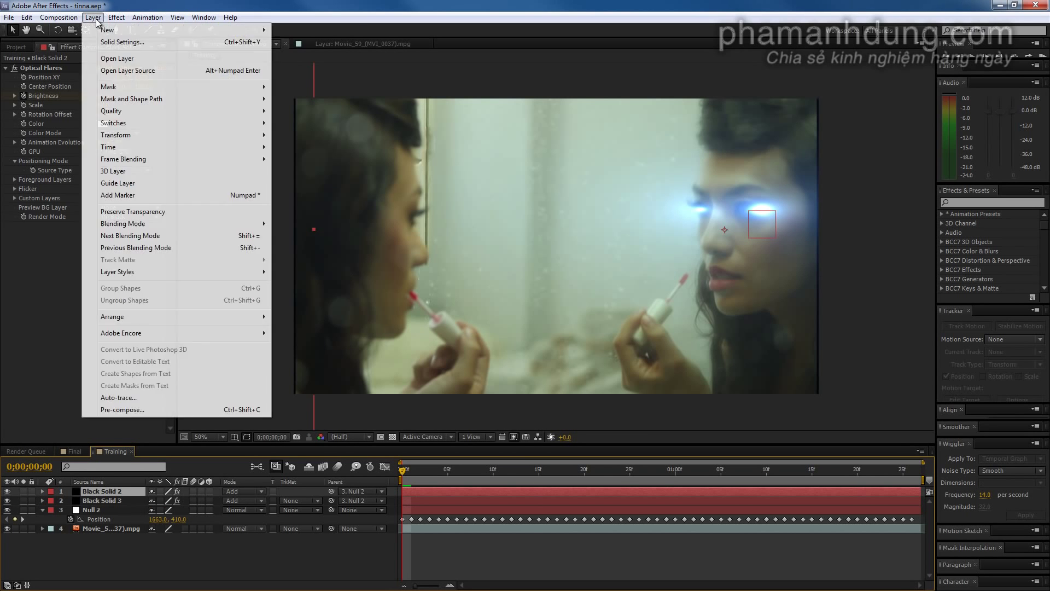
{"action": "left_click", "coordinate": [122, 40]}
{"action": "left_click", "coordinate": [482, 222]}
{"action": "key", "text": "BackSpace"}
{"action": "type", "text": "5000"}
{"action": "key", "text": "Return"}
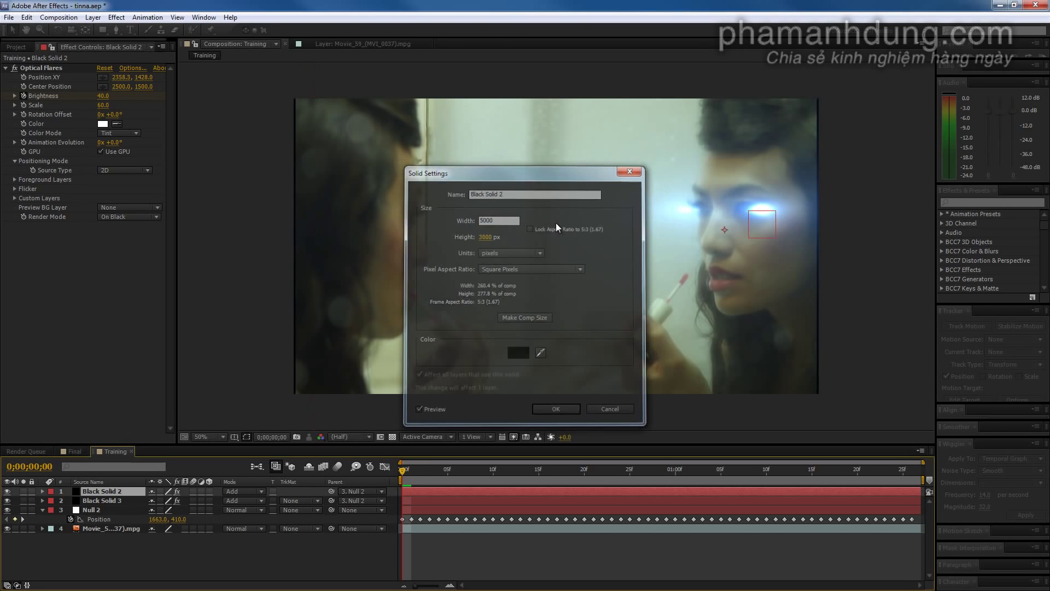
{"action": "left_click_drag", "start_coordinate": [404, 477], "coordinate": [732, 473]}
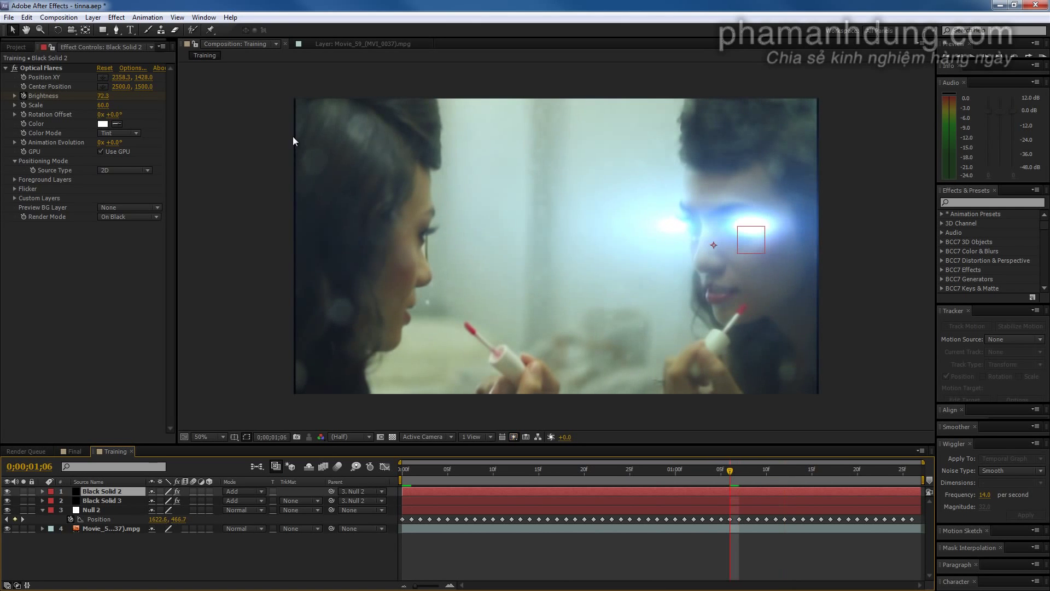
{"action": "key", "text": "Home"}
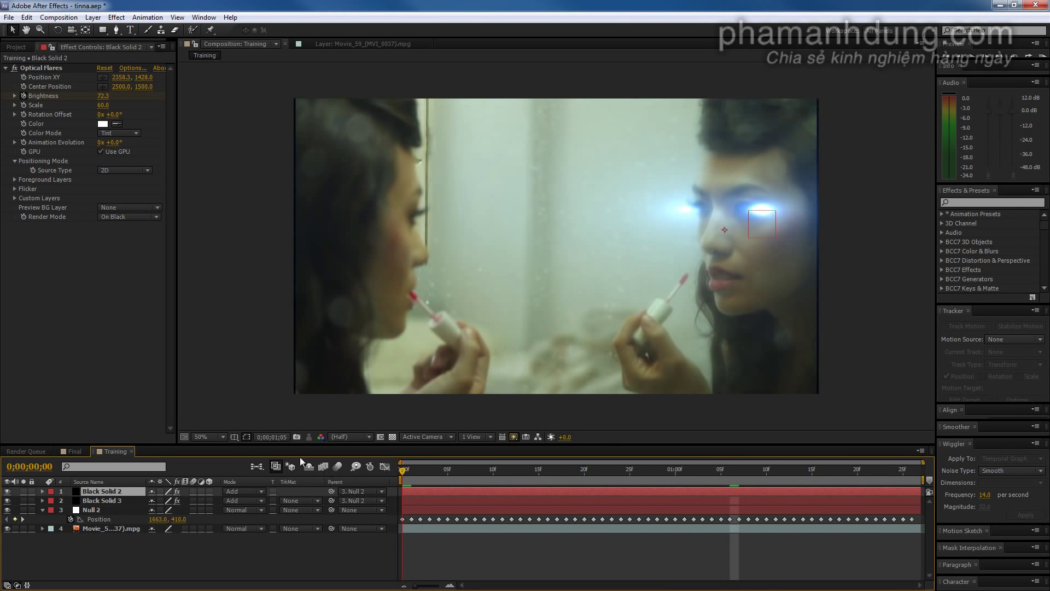
- Move Black Solid 3's flare to X 2589.7 and Black Solid 2's to X 2422.3 over the eyes
{"action": "left_click", "coordinate": [118, 500]}
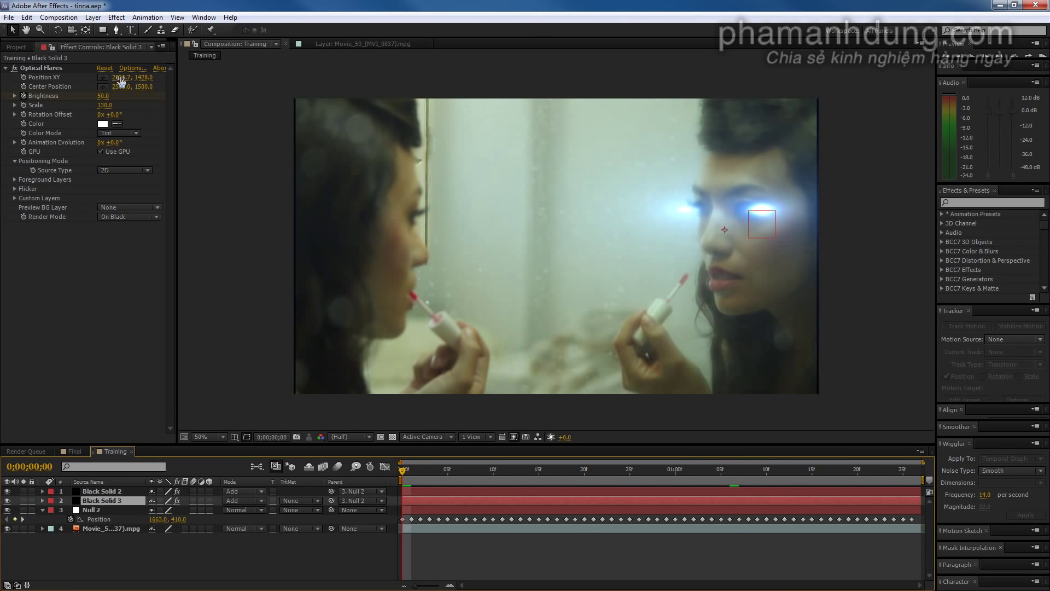
{"action": "left_click_drag", "start_coordinate": [121, 81], "coordinate": [95, 77]}
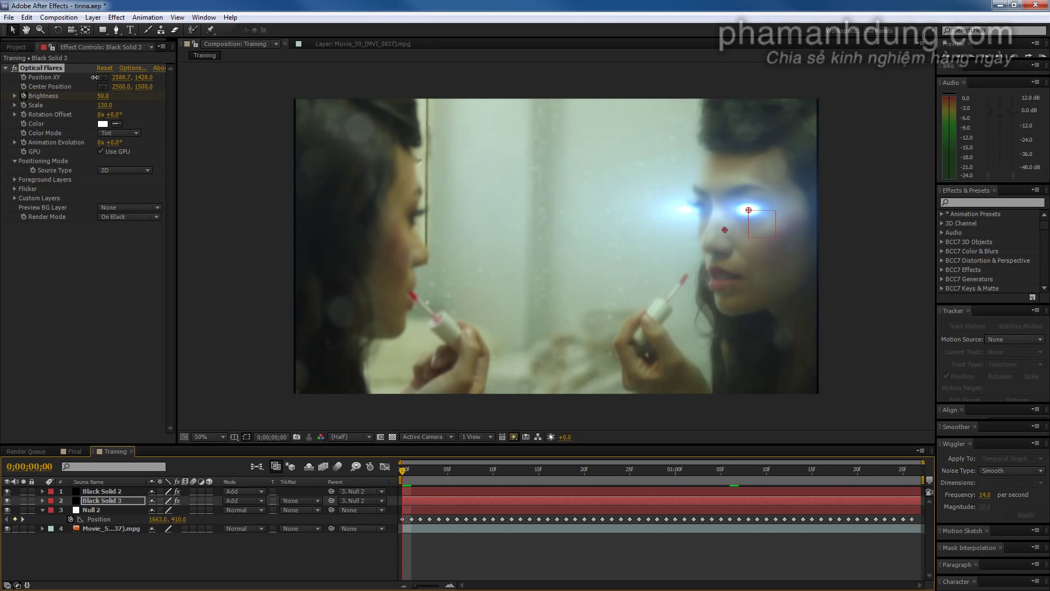
{"action": "left_click", "coordinate": [103, 492]}
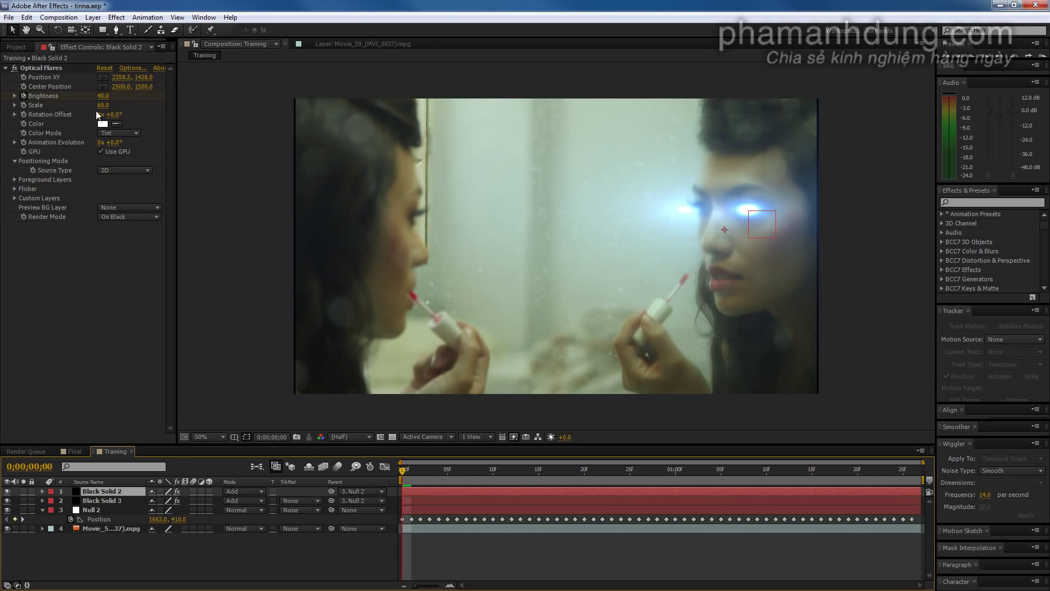
{"action": "left_click_drag", "start_coordinate": [120, 80], "coordinate": [159, 80]}
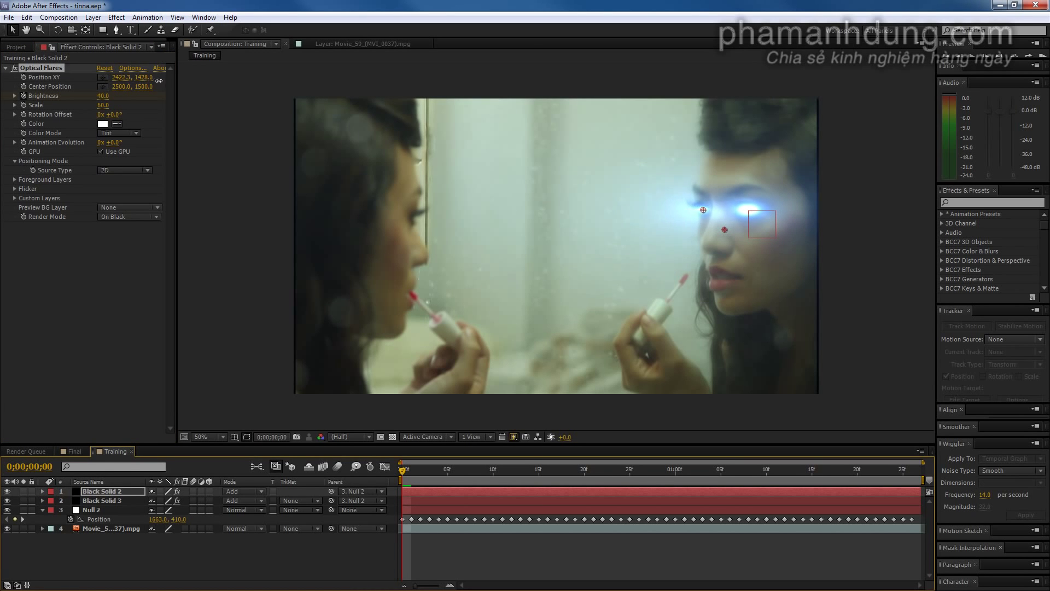
- Scrub through the clip and preview the re-centred eye flares
{"action": "left_click_drag", "start_coordinate": [495, 471], "coordinate": [258, 467]}
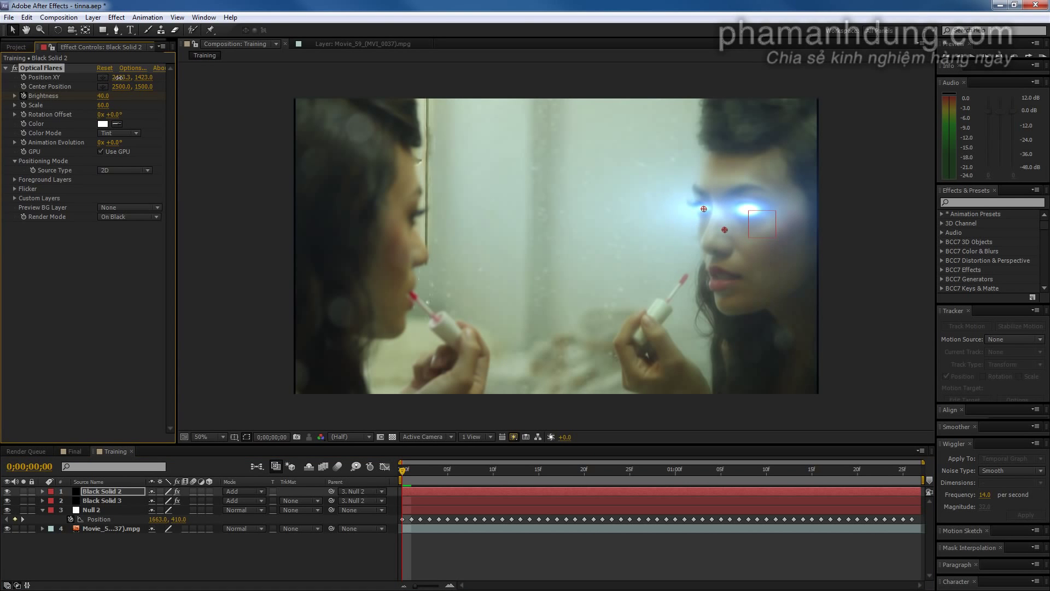
{"action": "left_click", "coordinate": [460, 550]}
{"action": "key", "text": "space"}
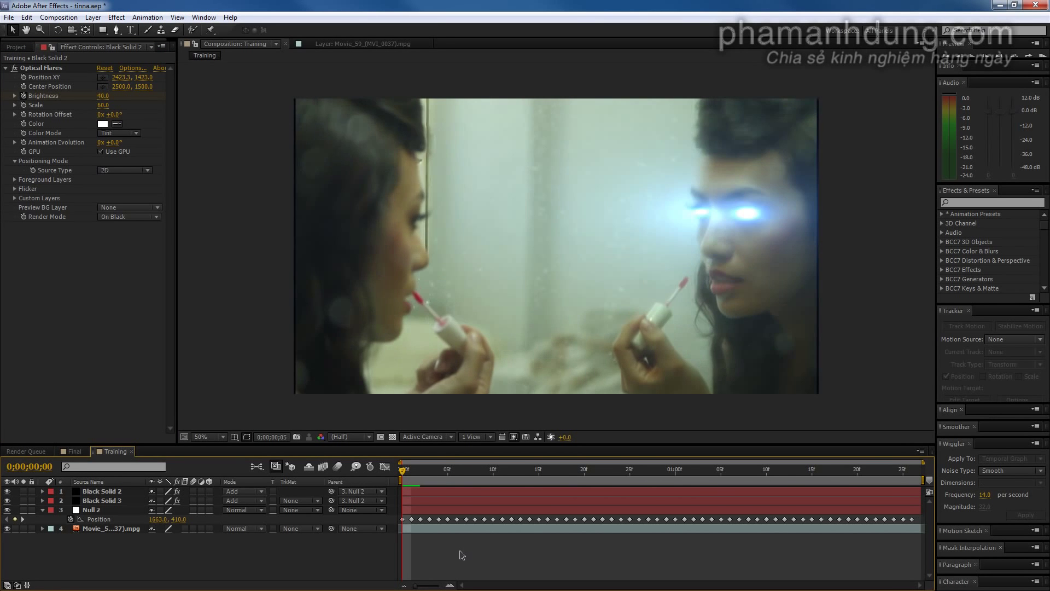